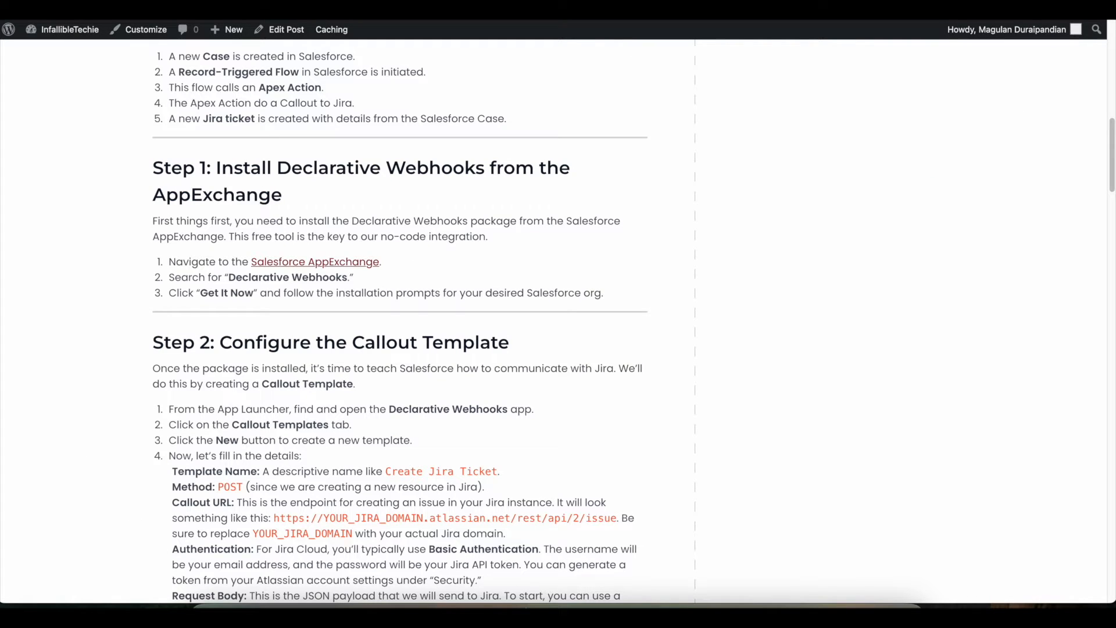
- Read the article's callout template instructions and open the list of all callout templates in Salesforce
scroll(508, 237, down, 2)
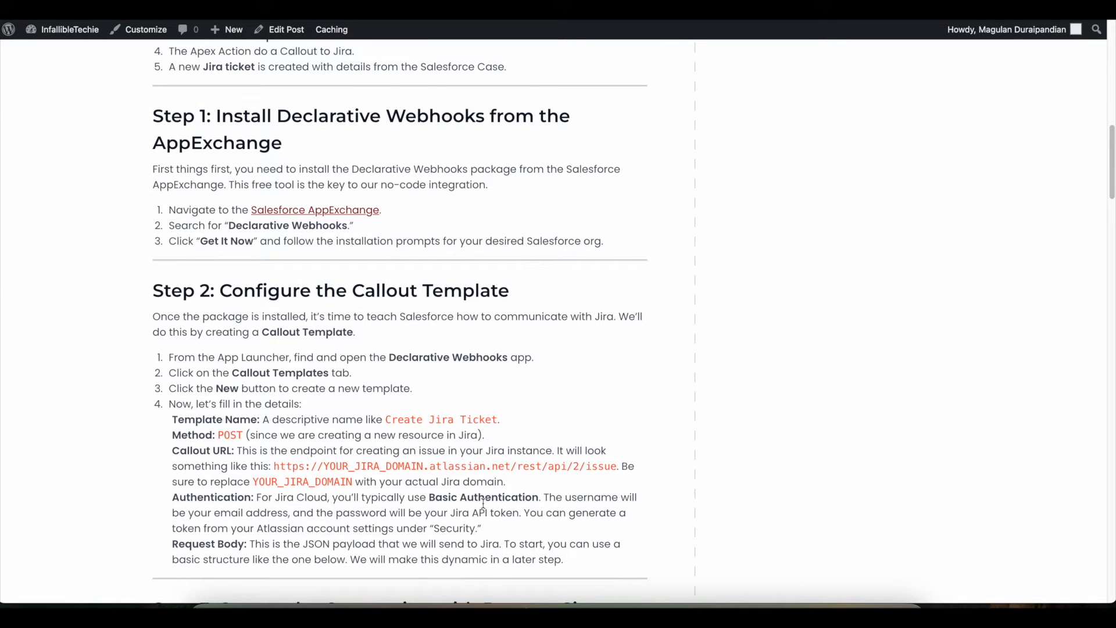
click(461, 616)
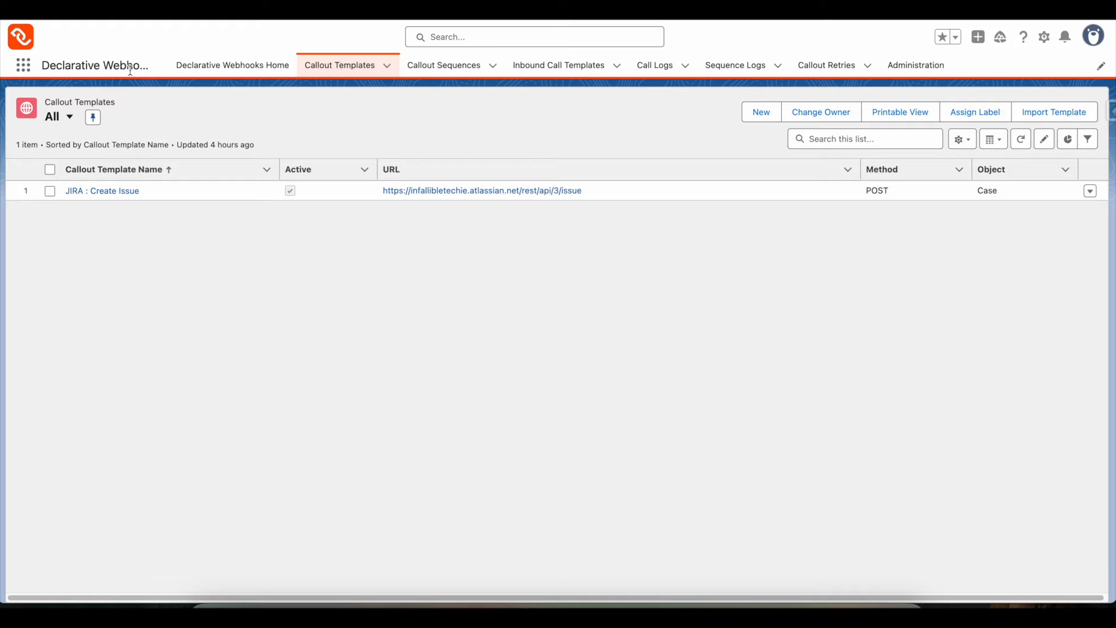
click(208, 73)
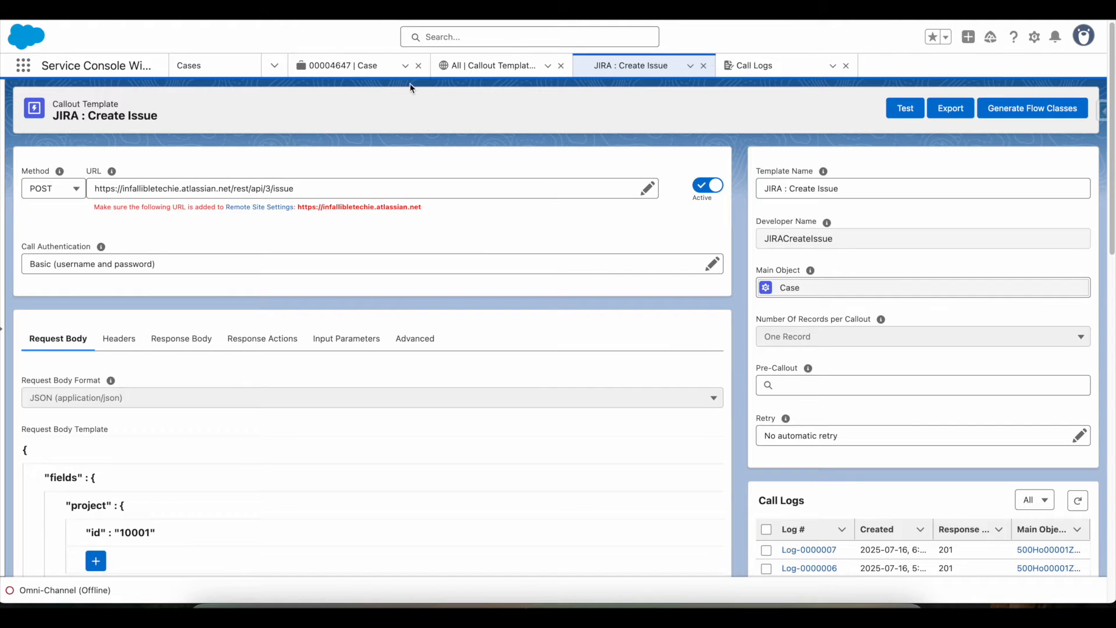
click(465, 65)
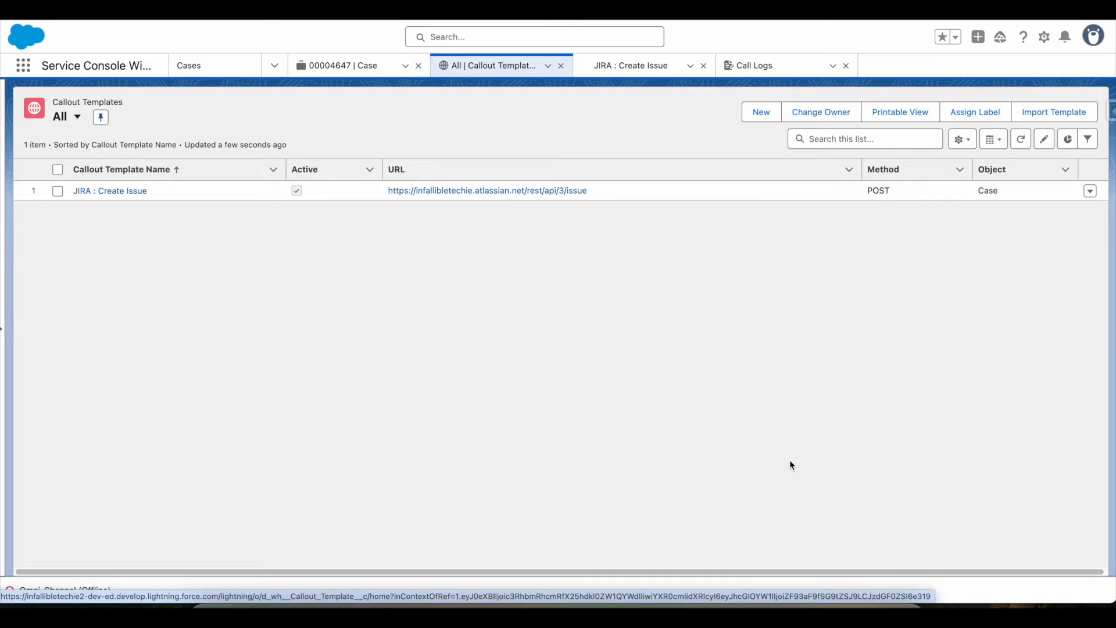
- Switch to Postman and check the export formats for the JIRA collection, leaving without exporting it
click(729, 616)
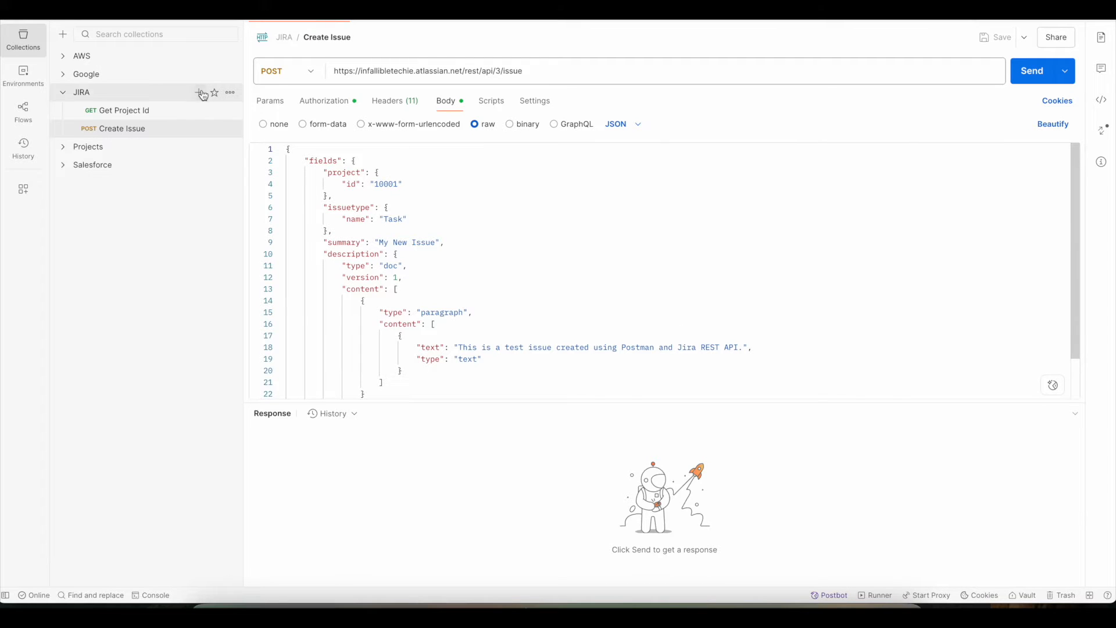
click(230, 93)
mouse_move(269, 354)
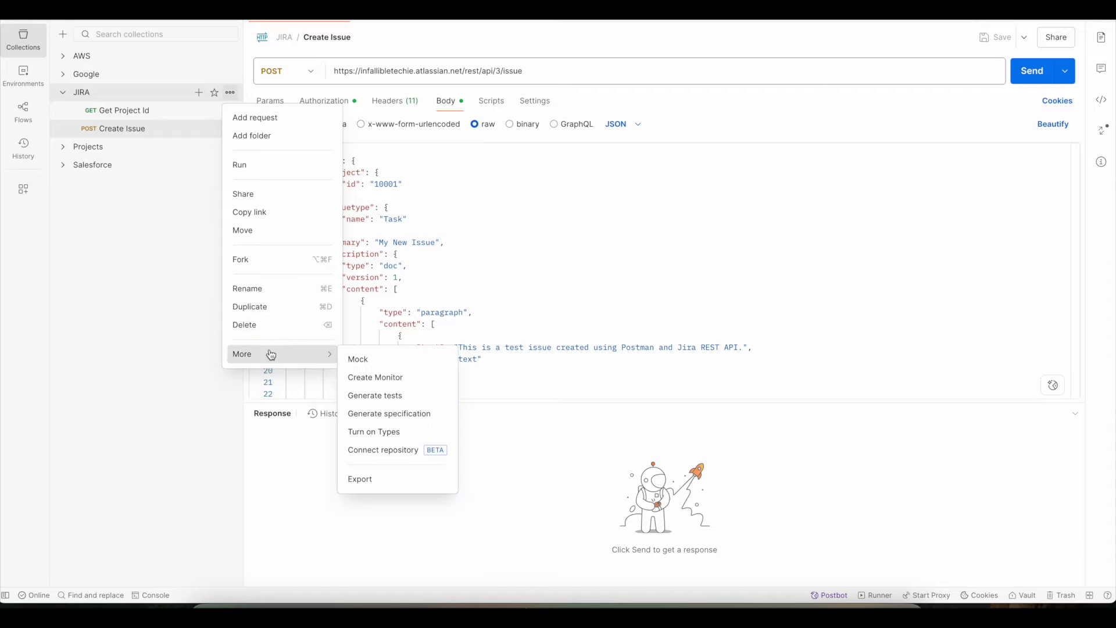
click(380, 477)
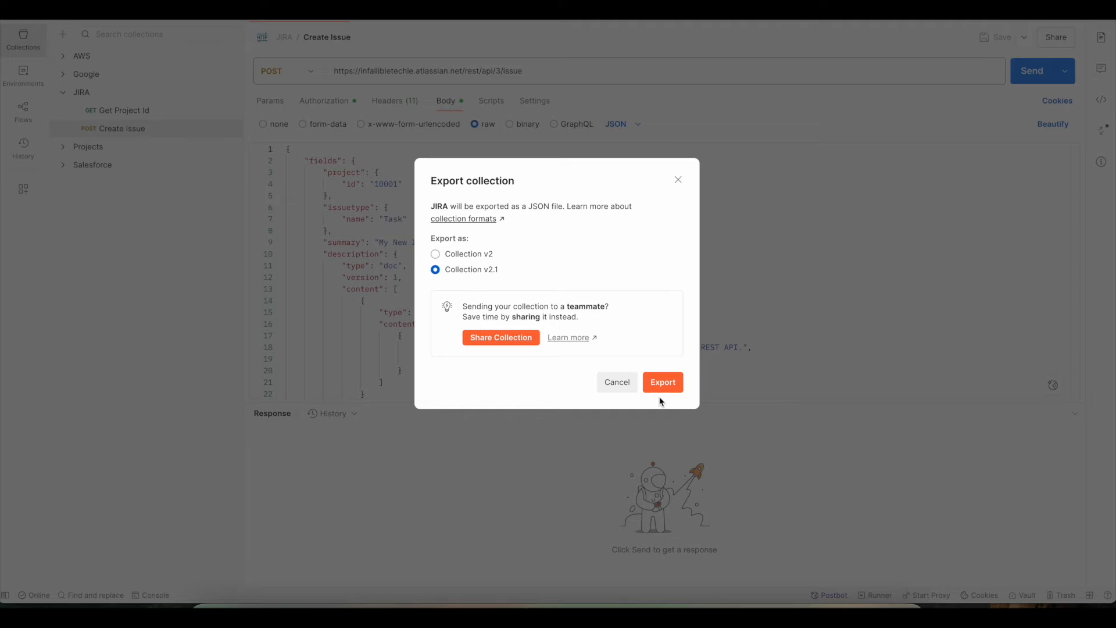
click(614, 390)
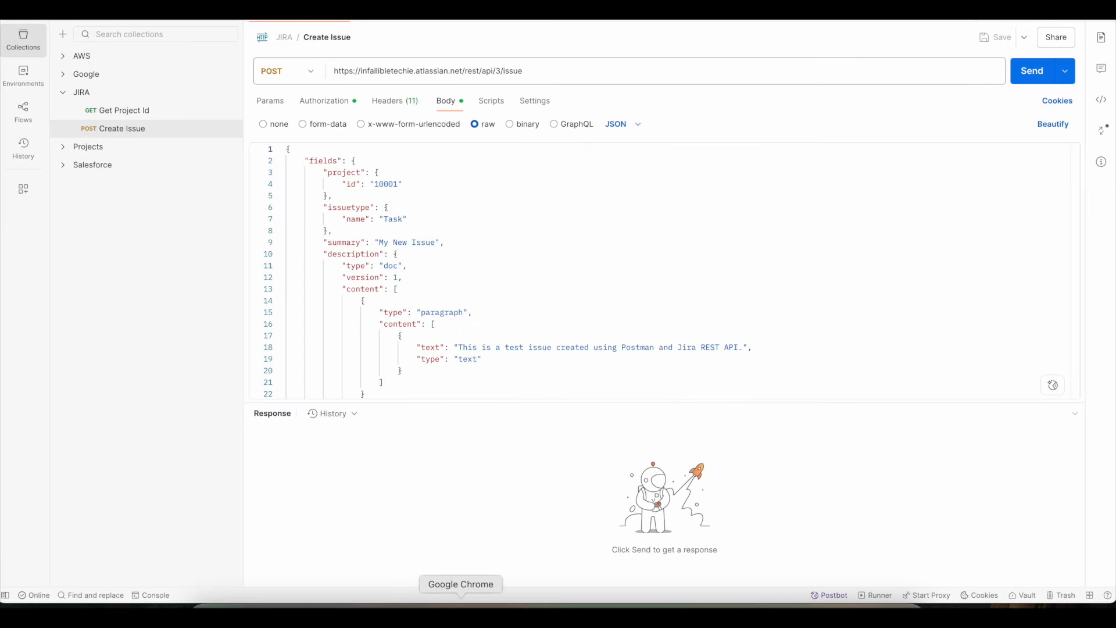
- Switch back to Salesforce in Chrome and view the available ways to create a new callout template, leaving without creating one
click(461, 609)
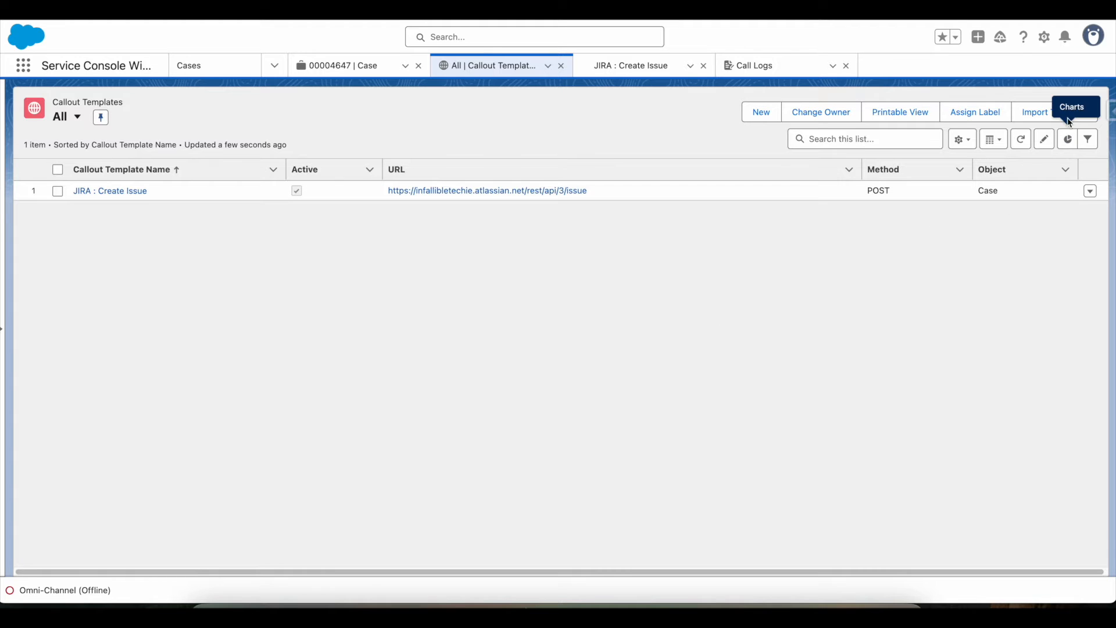
click(766, 112)
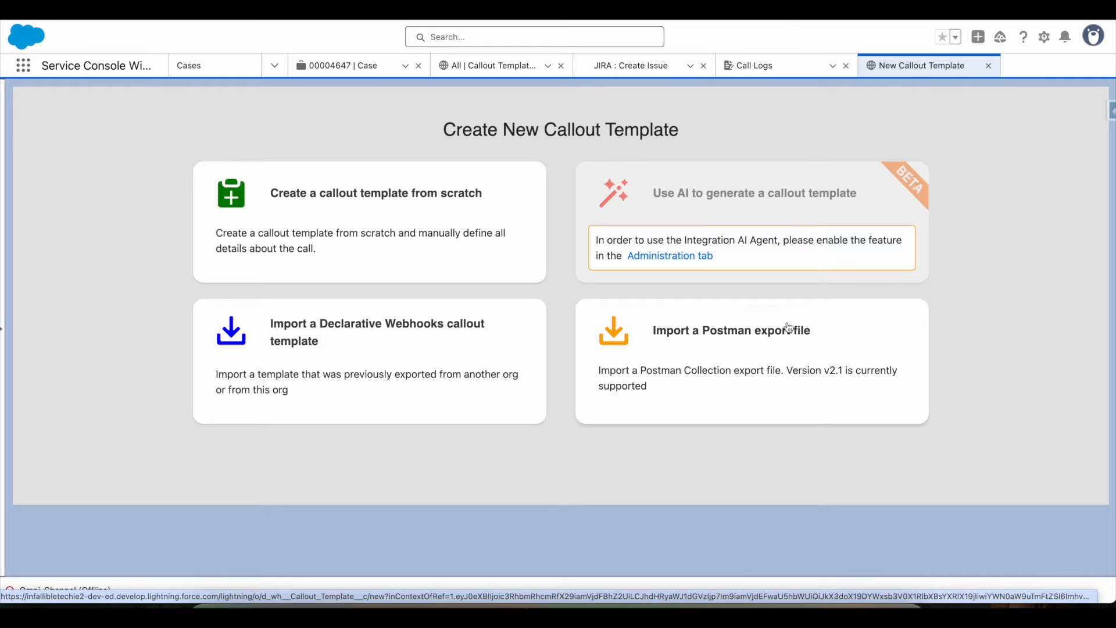
click(988, 65)
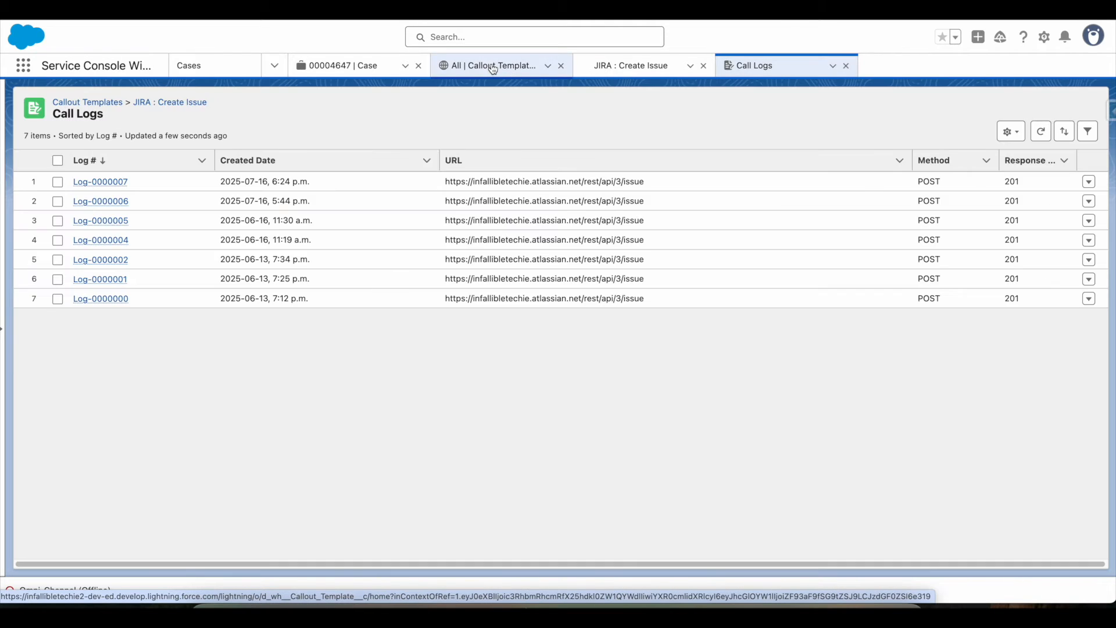
- Open the JIRA : Create Issue callout template, highlight its Remote Site Settings notice, and search Setup for remote site settings
click(492, 68)
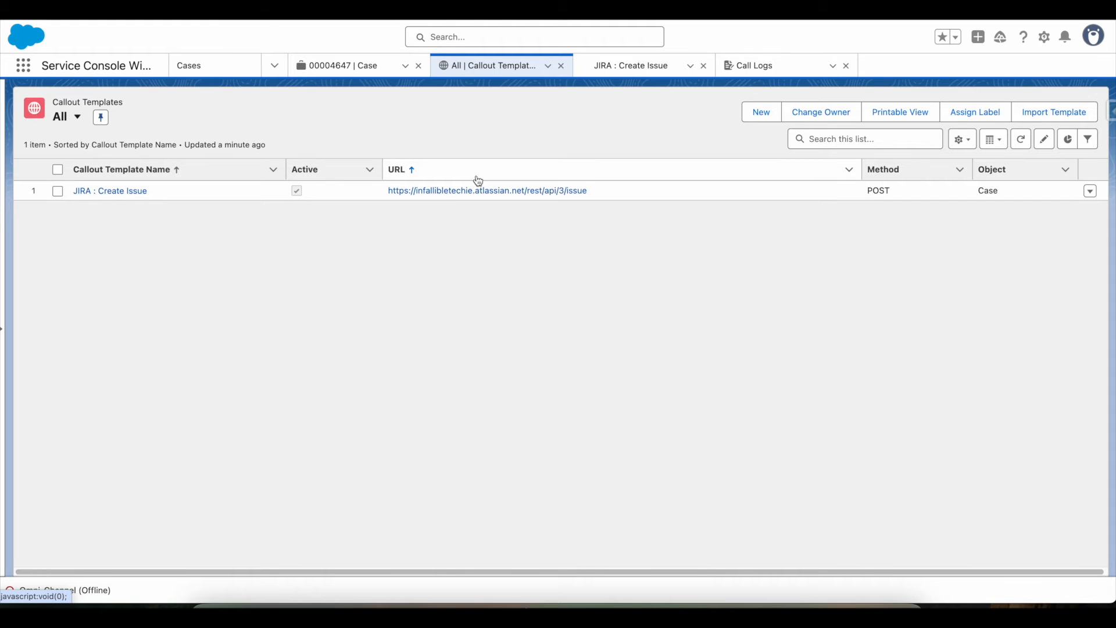
click(631, 69)
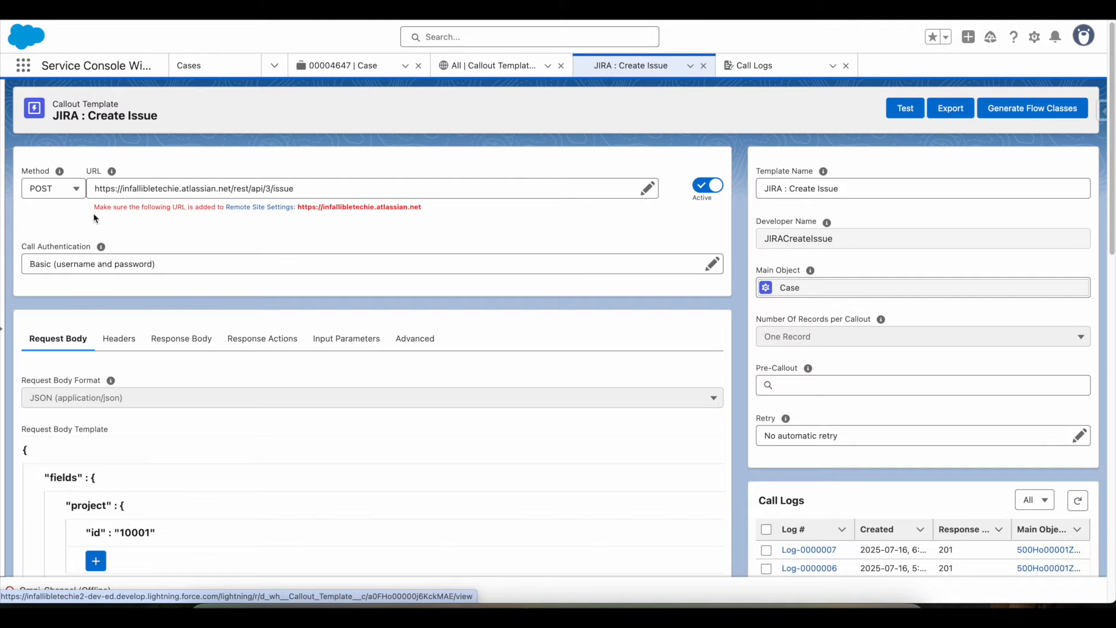
drag(95, 207, 296, 204)
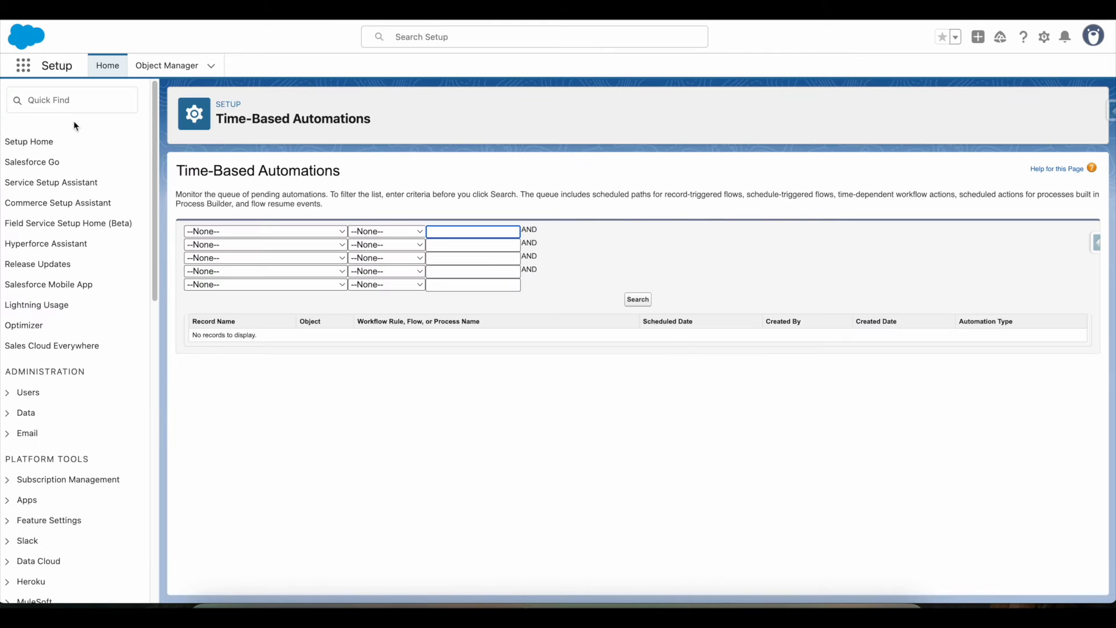
click(70, 98)
text(remote sit)
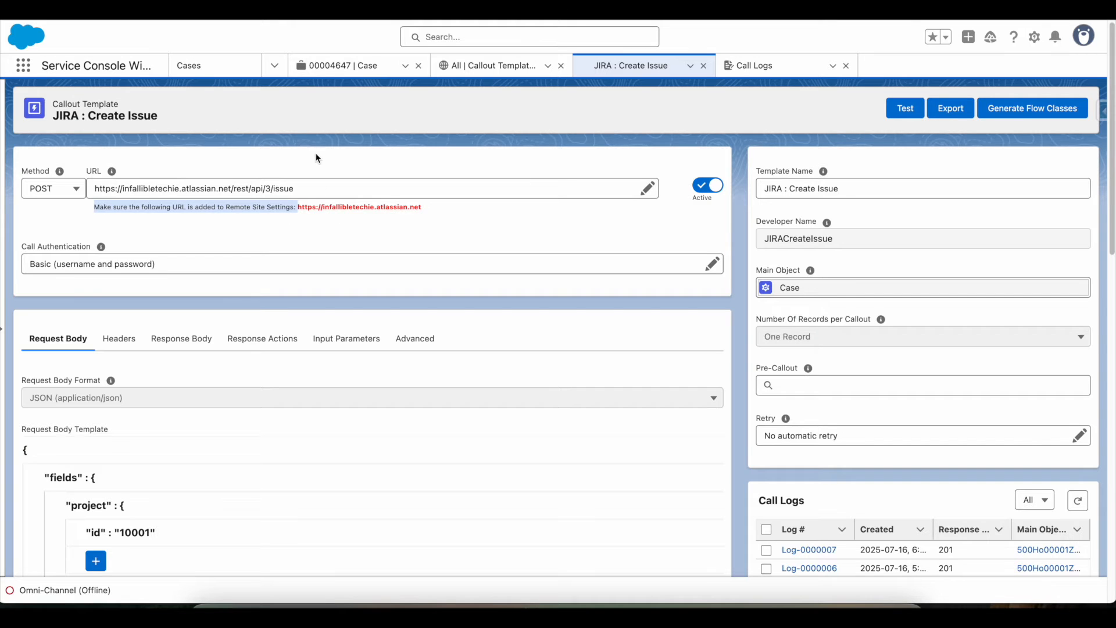
- Examine the JIRA : Create Issue template's authentication and JSON request body, including the project, issue type, summary and description mappings
scroll(316, 156, down, 3)
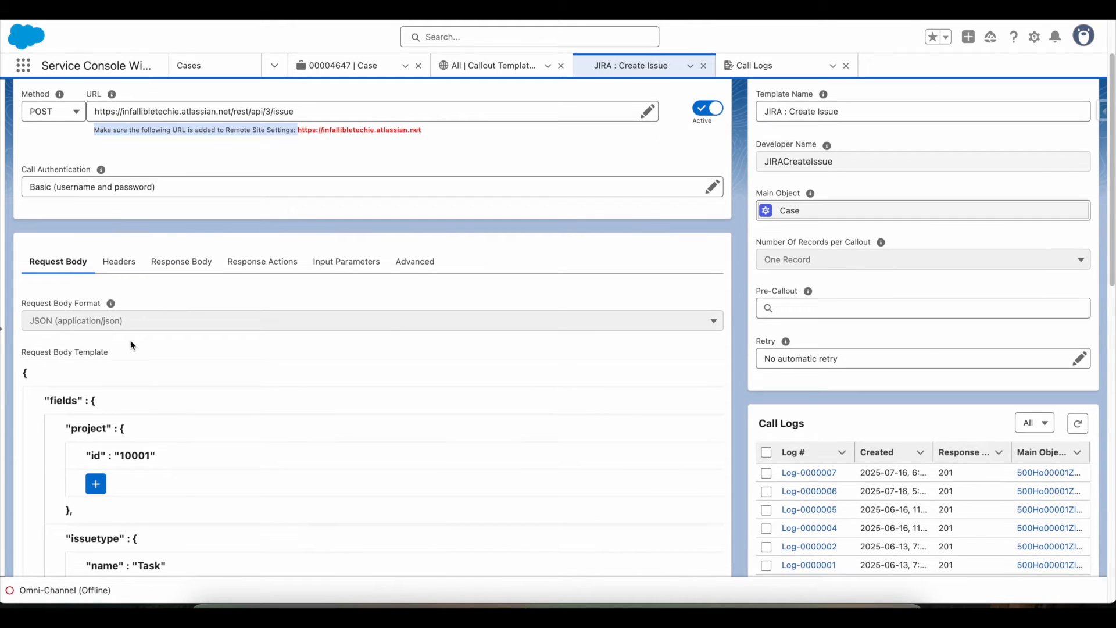
scroll(133, 334, down, 6)
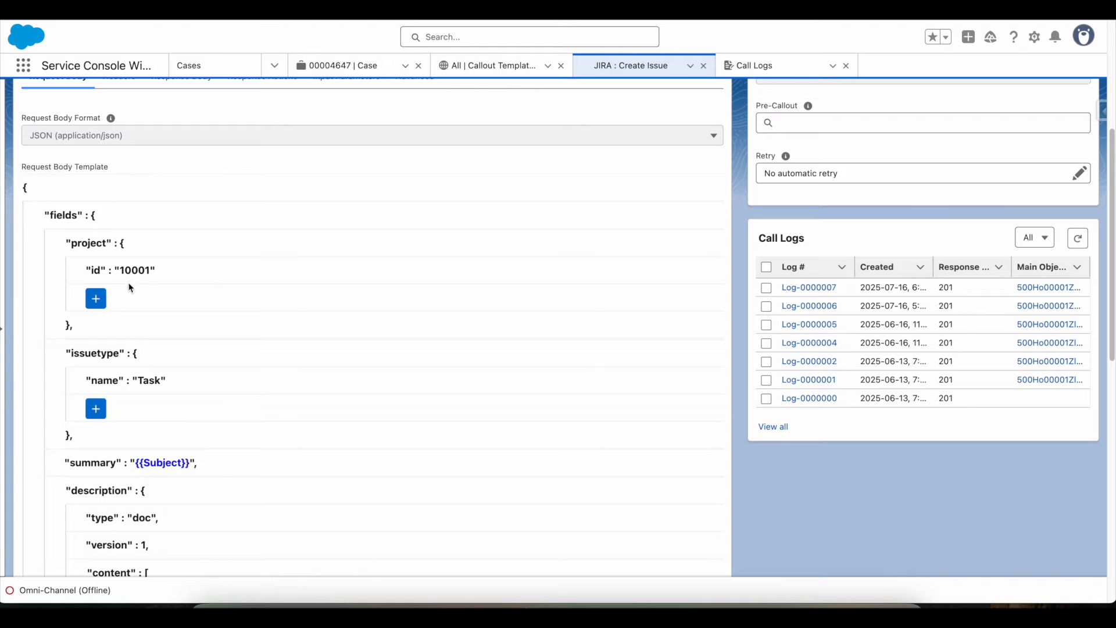
mouse_move(131, 291)
mouse_move(245, 364)
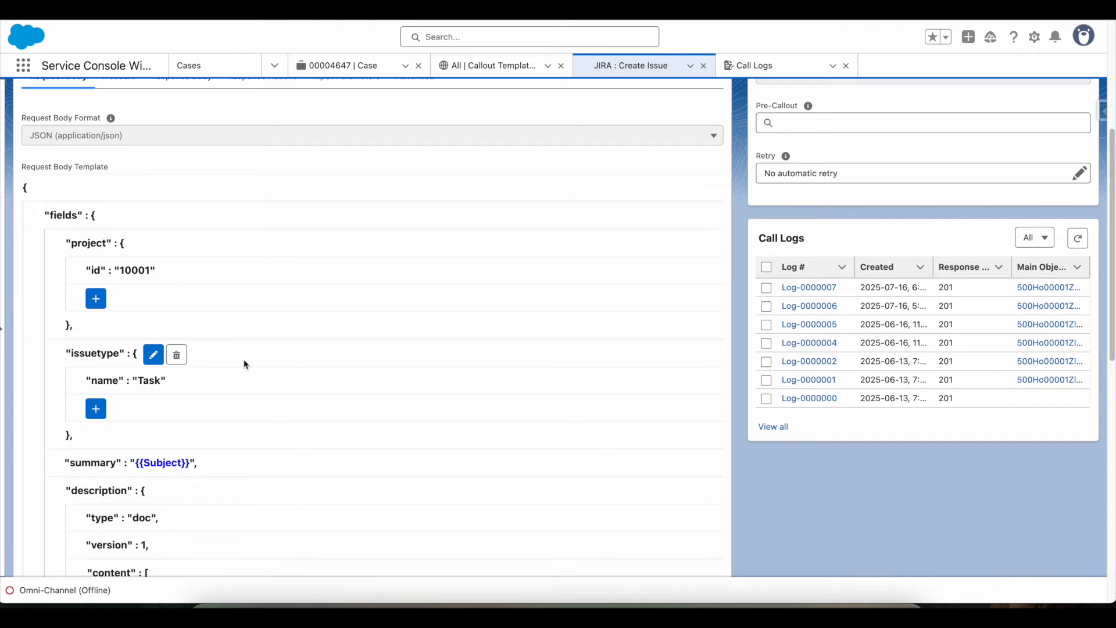
scroll(244, 361, down, 5)
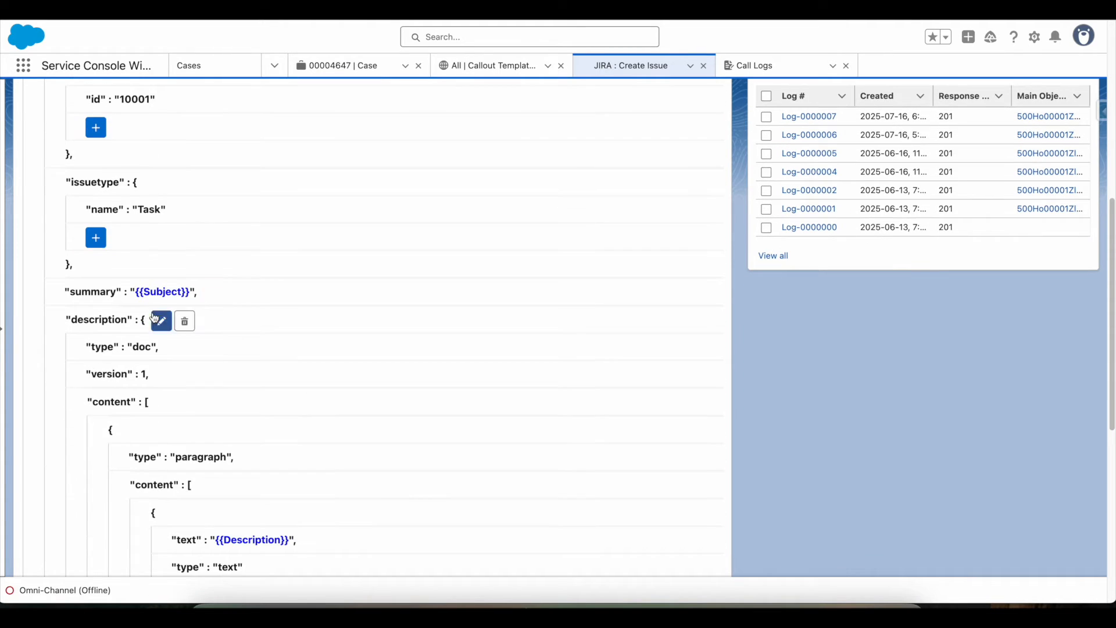
scroll(201, 395, down, 7)
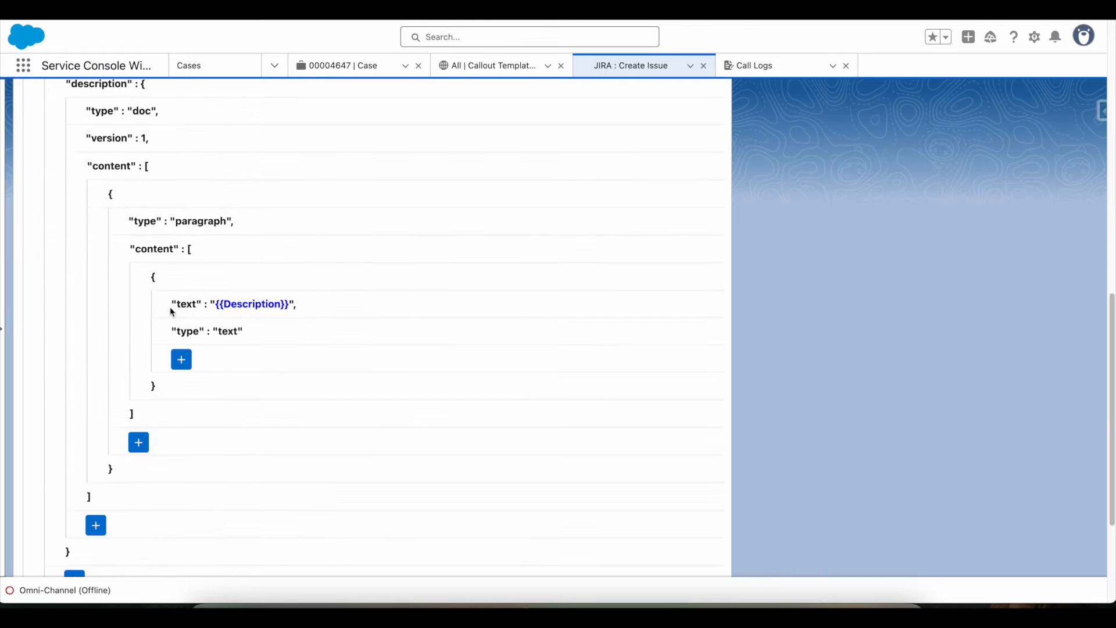
mouse_move(207, 237)
scroll(174, 241, up, 2)
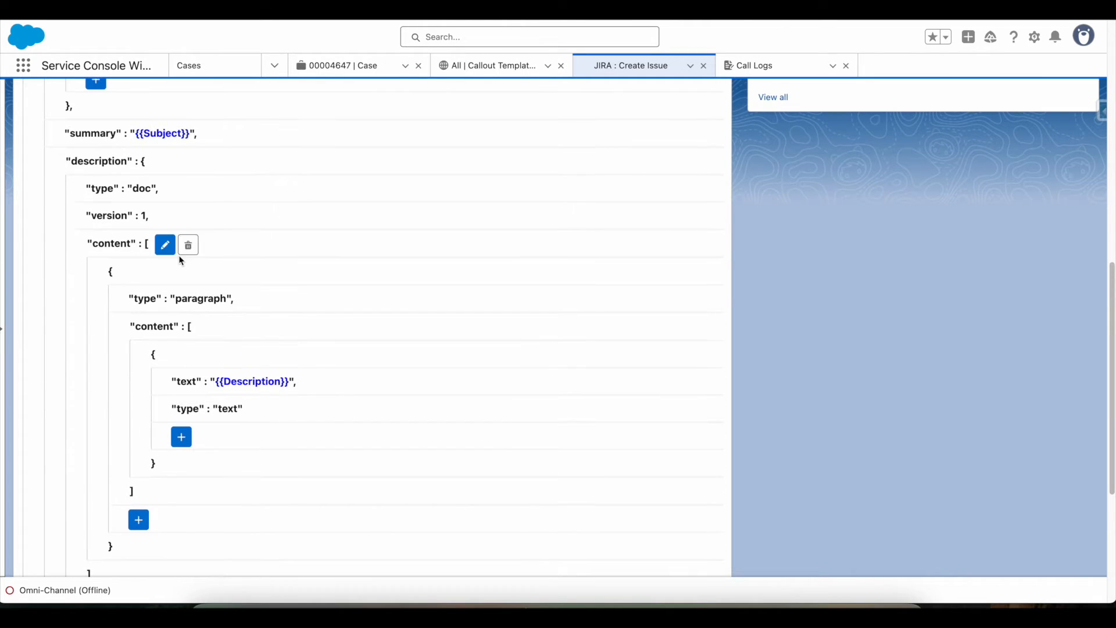
mouse_move(116, 165)
scroll(226, 283, up, 10)
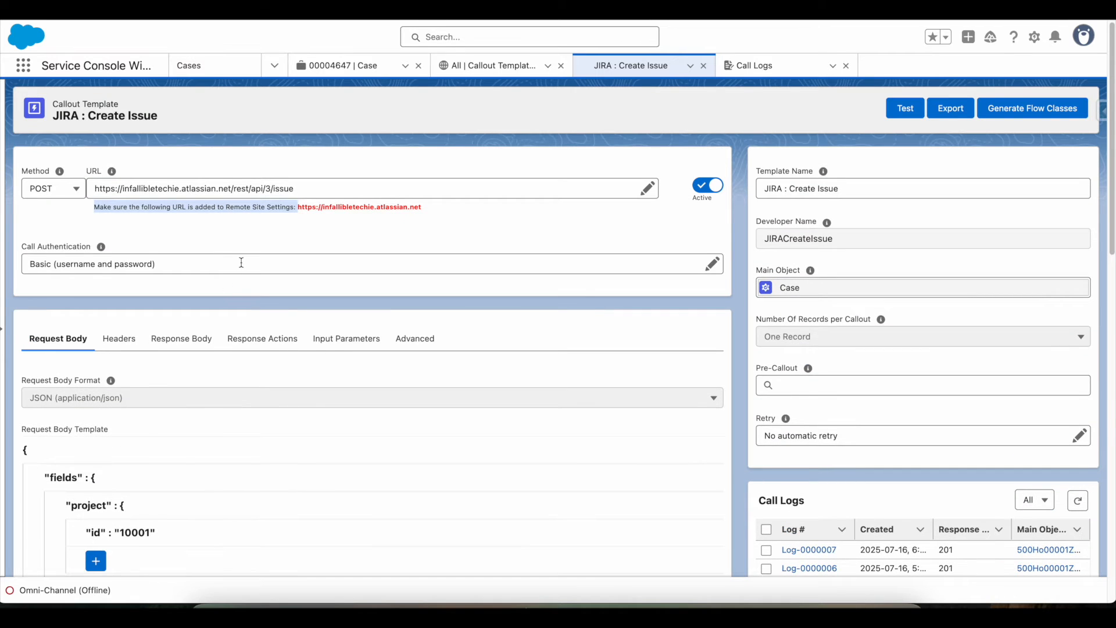
scroll(299, 305, down, 4)
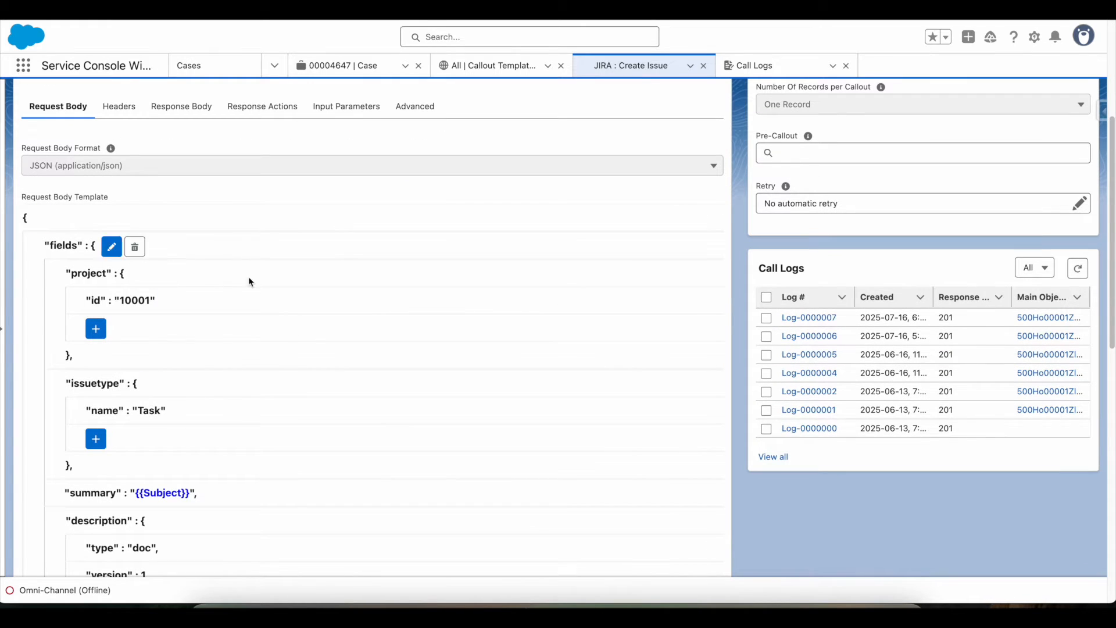
scroll(314, 311, down, 6)
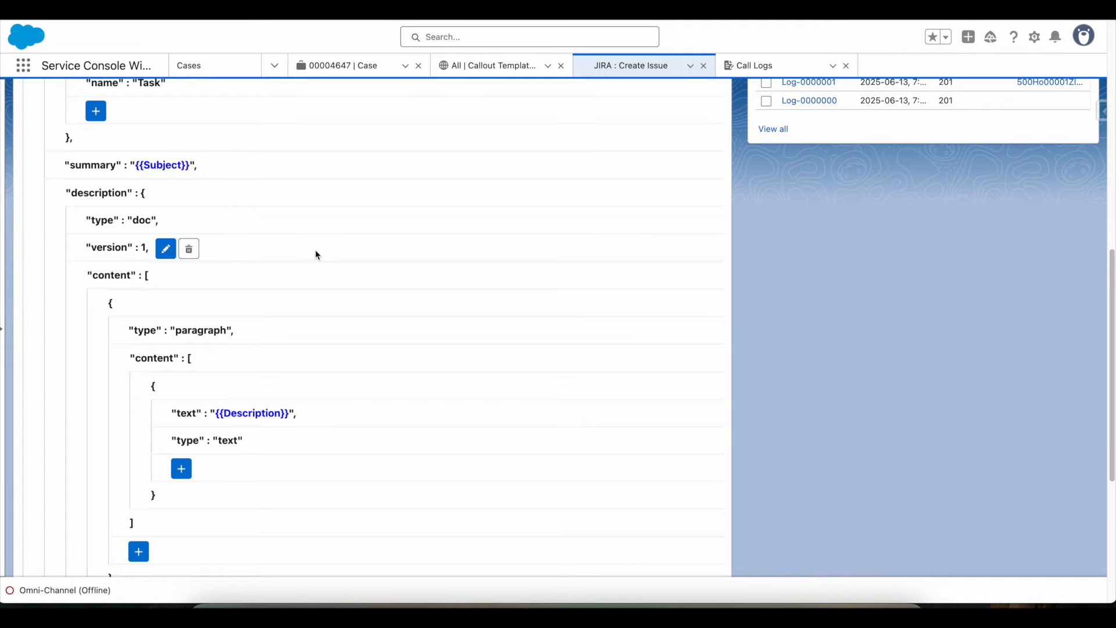
scroll(317, 253, down, 1)
scroll(317, 254, down, 5)
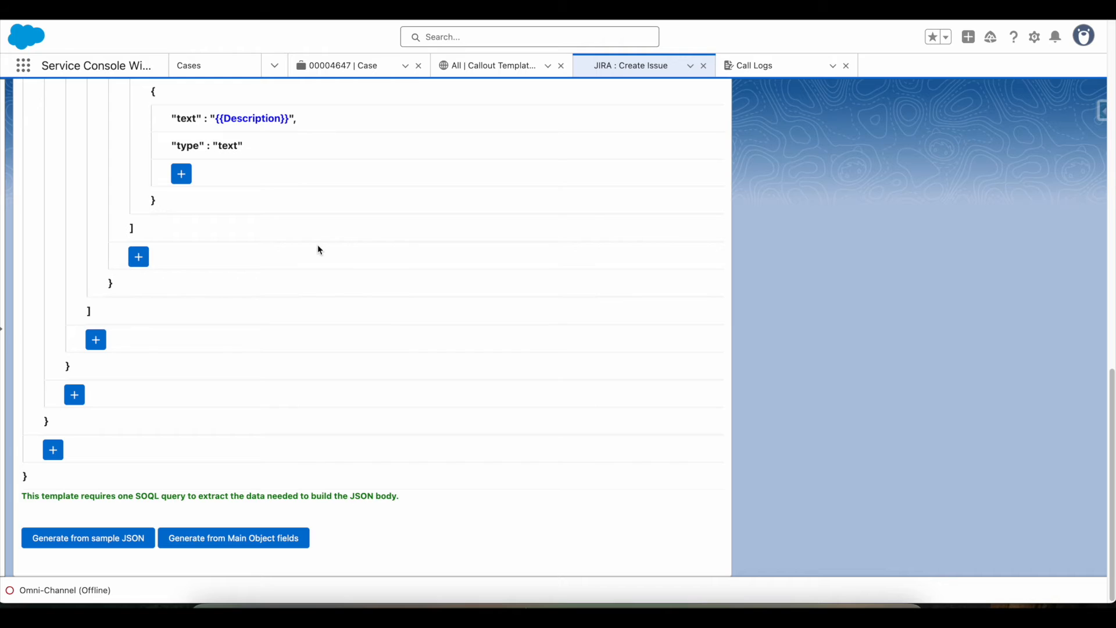
scroll(317, 250, up, 10)
scroll(317, 245, up, 5)
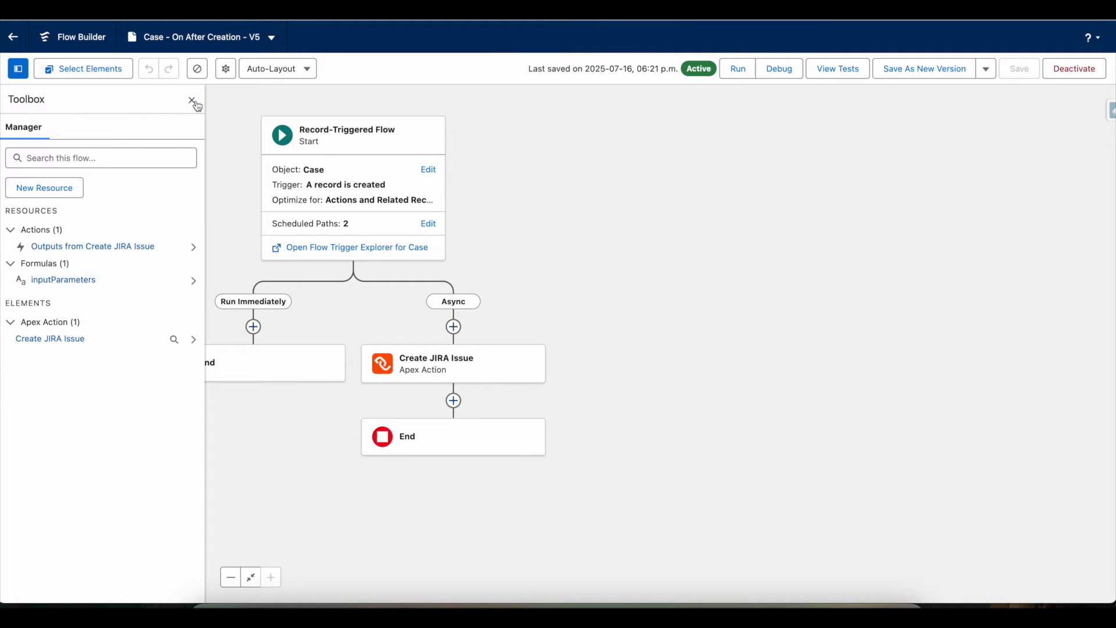
- Review the Case - On After Creation flow's start trigger settings and its Async scheduled path details
click(192, 100)
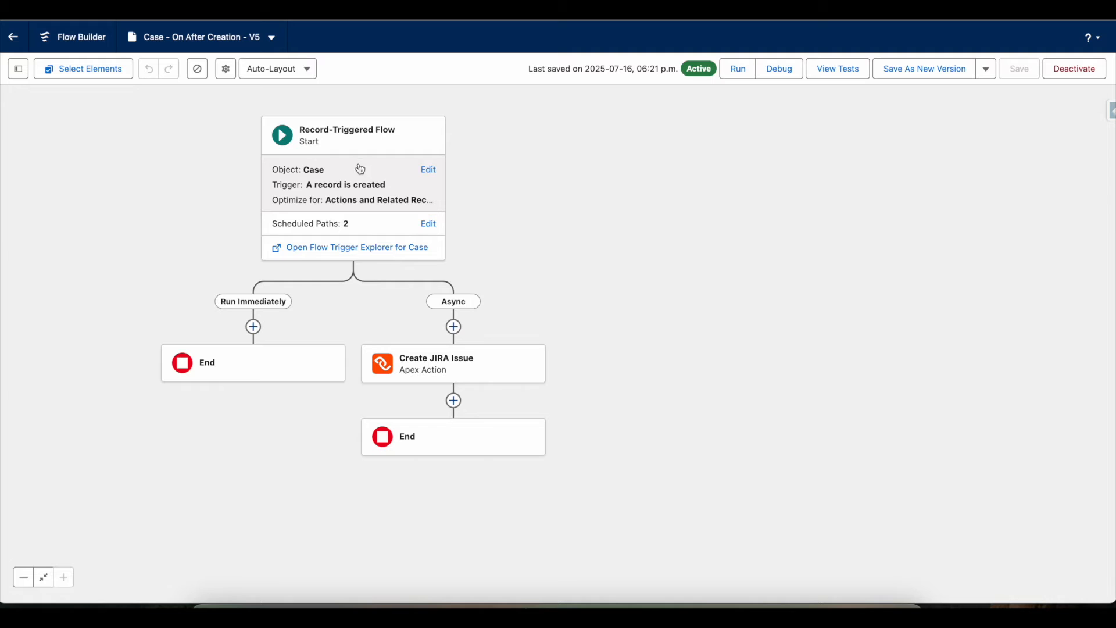
click(427, 169)
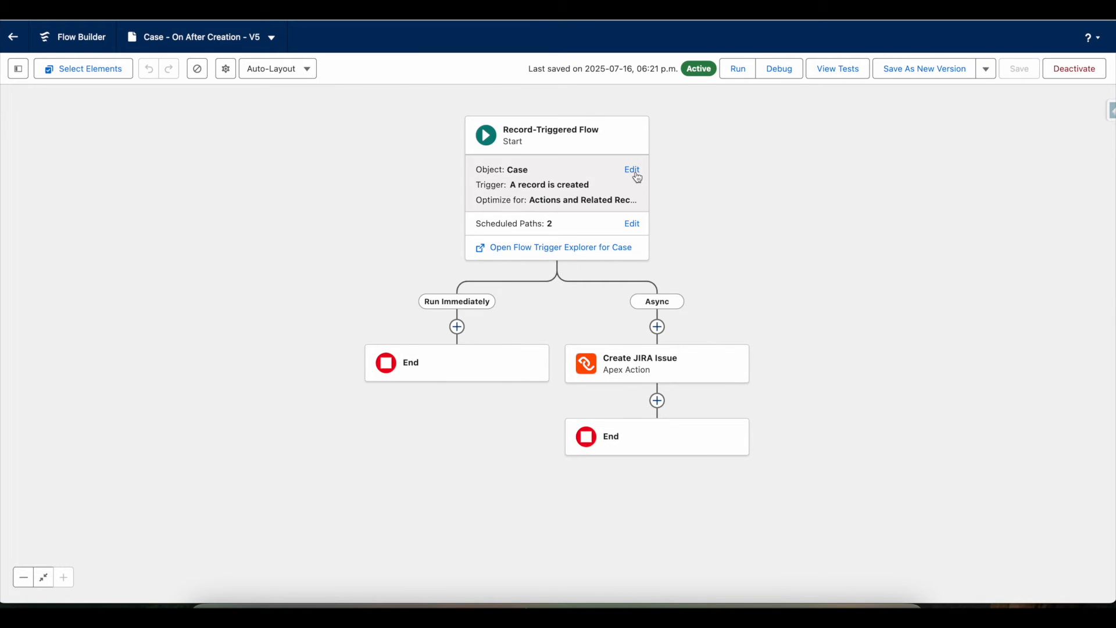
click(632, 169)
scroll(696, 270, down, 2)
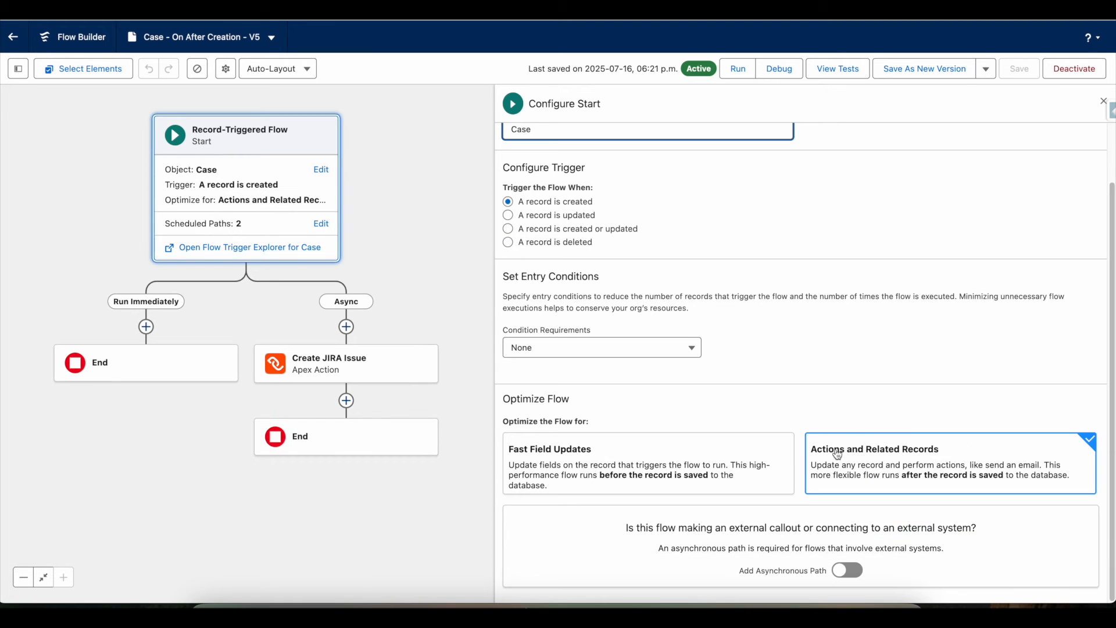
click(1103, 101)
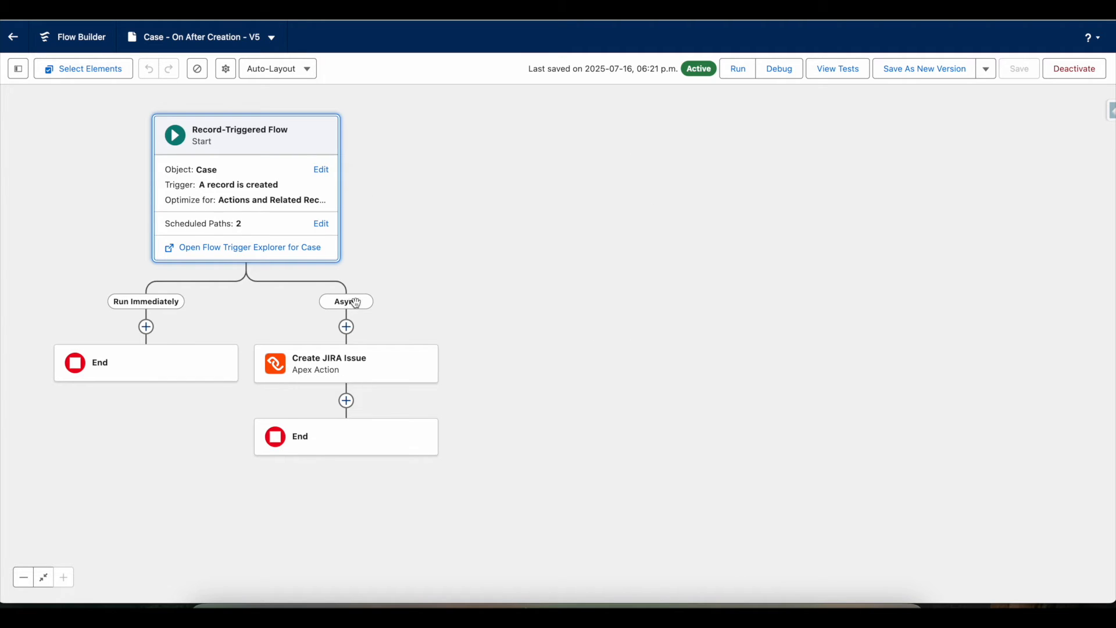
click(321, 223)
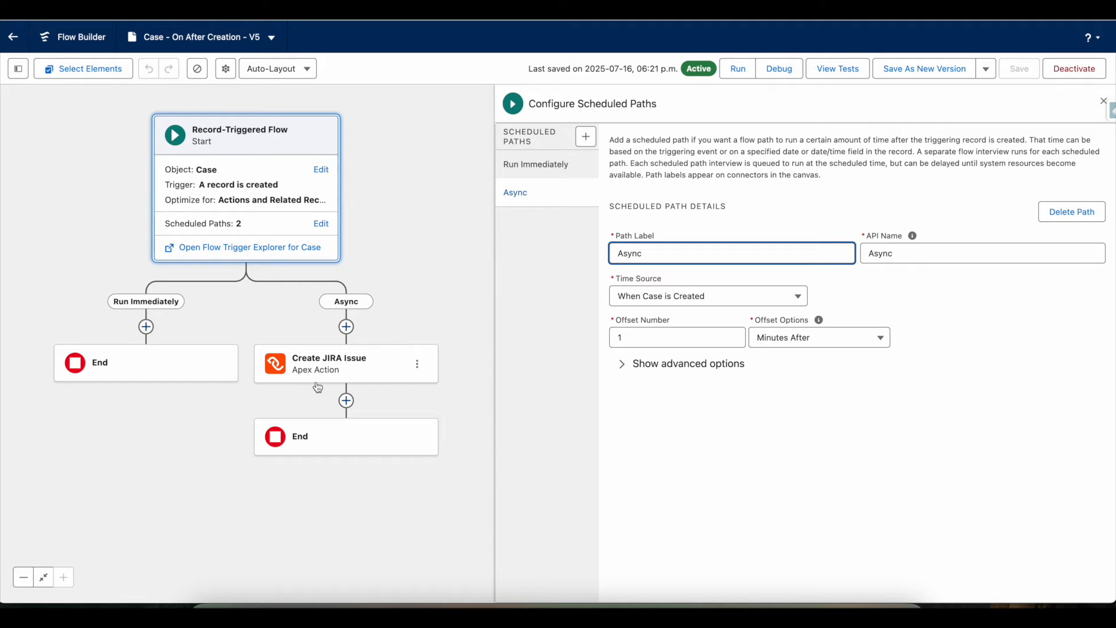
- Open the flow's Create JIRA Issue action and review the JIRA : Create Issue template's request body with its Subject and Description placeholders
click(333, 363)
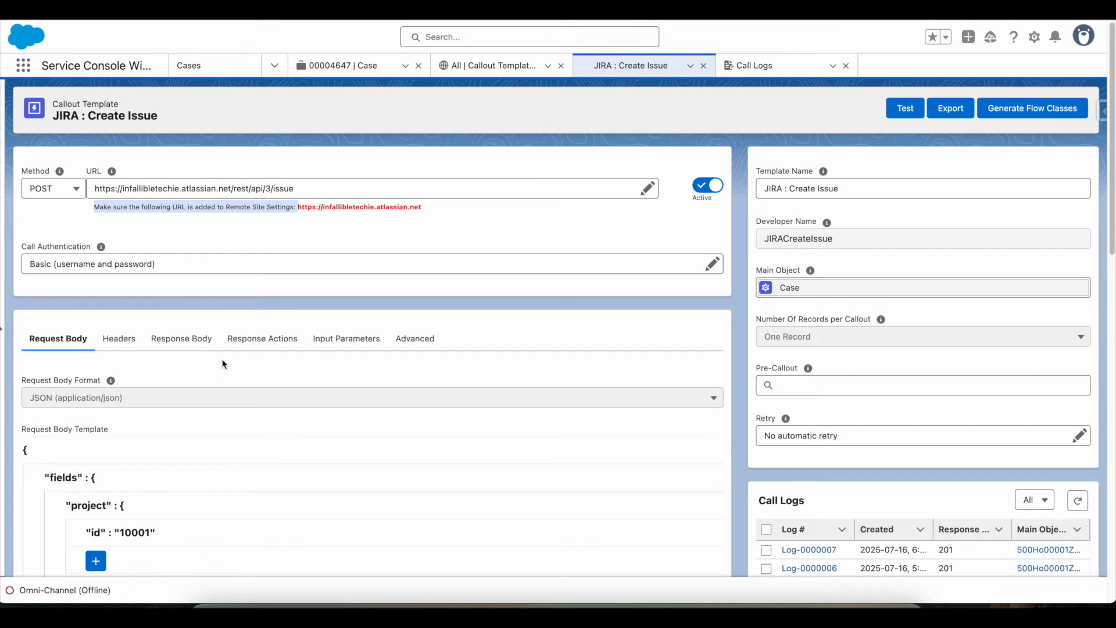
scroll(225, 365, down, 7)
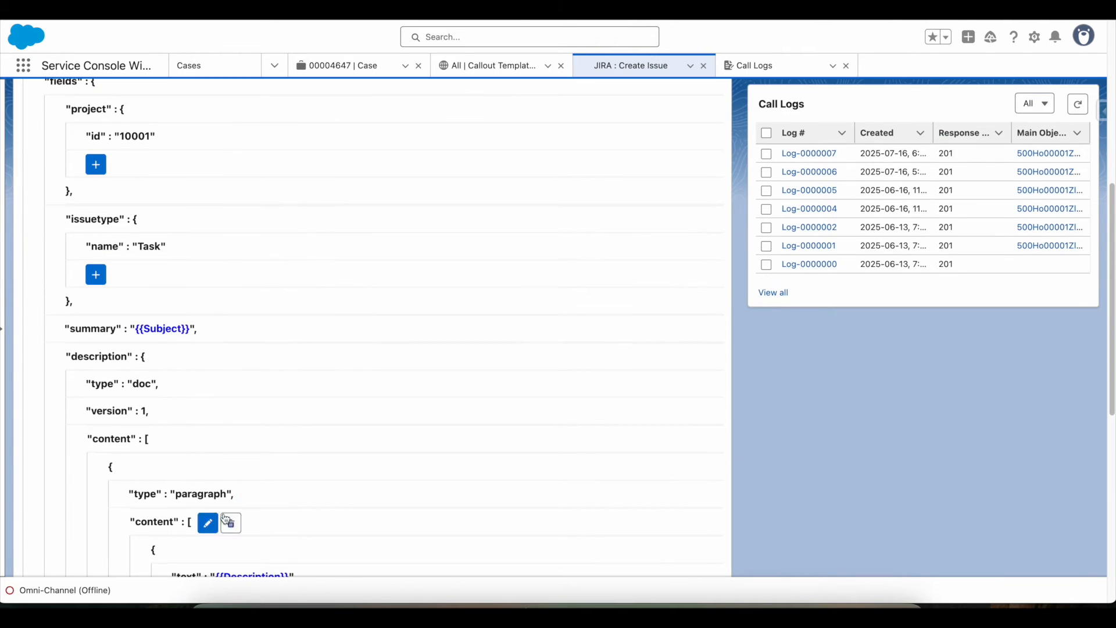
scroll(226, 519, down, 2)
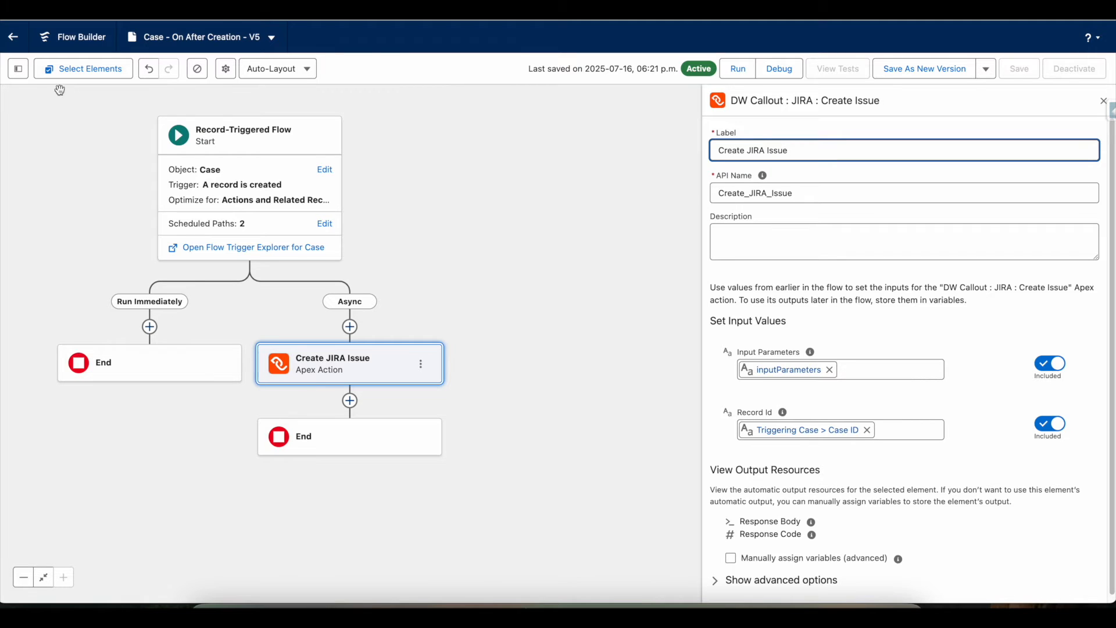
- Open the flow's inputParameters formula, examine how it passes the Case Description and Subject, and close it without saving changes
click(18, 68)
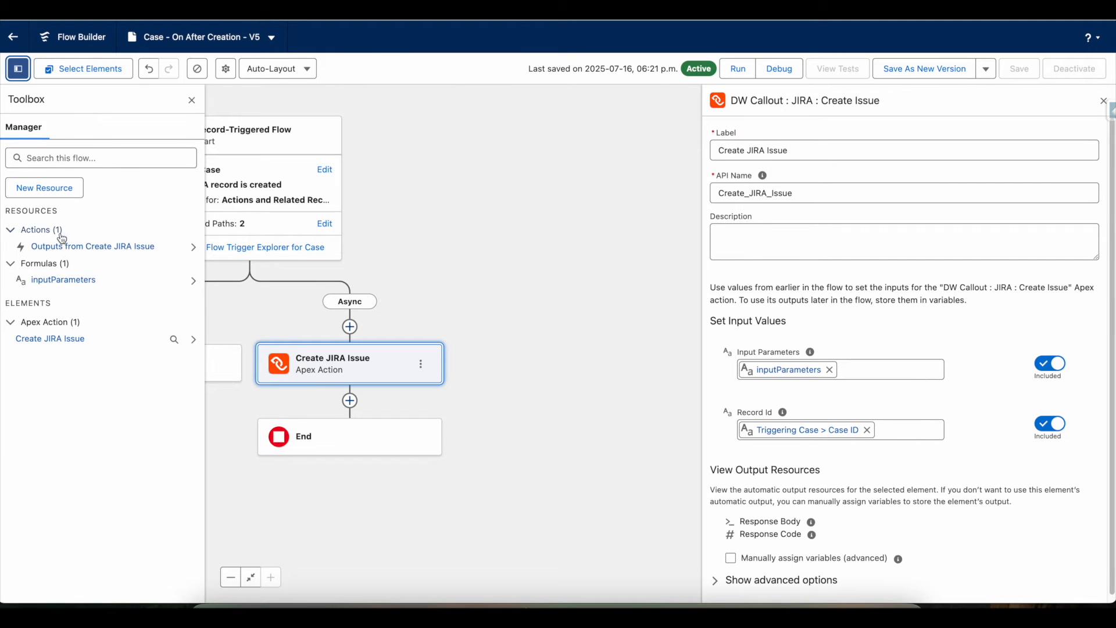
click(60, 282)
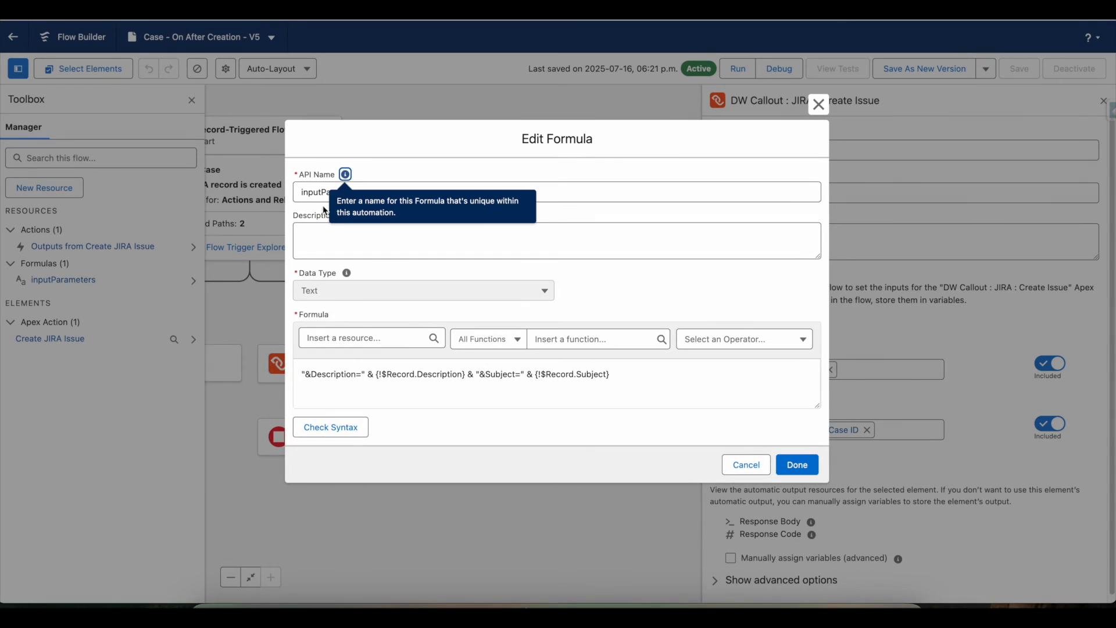
drag(309, 375, 362, 375)
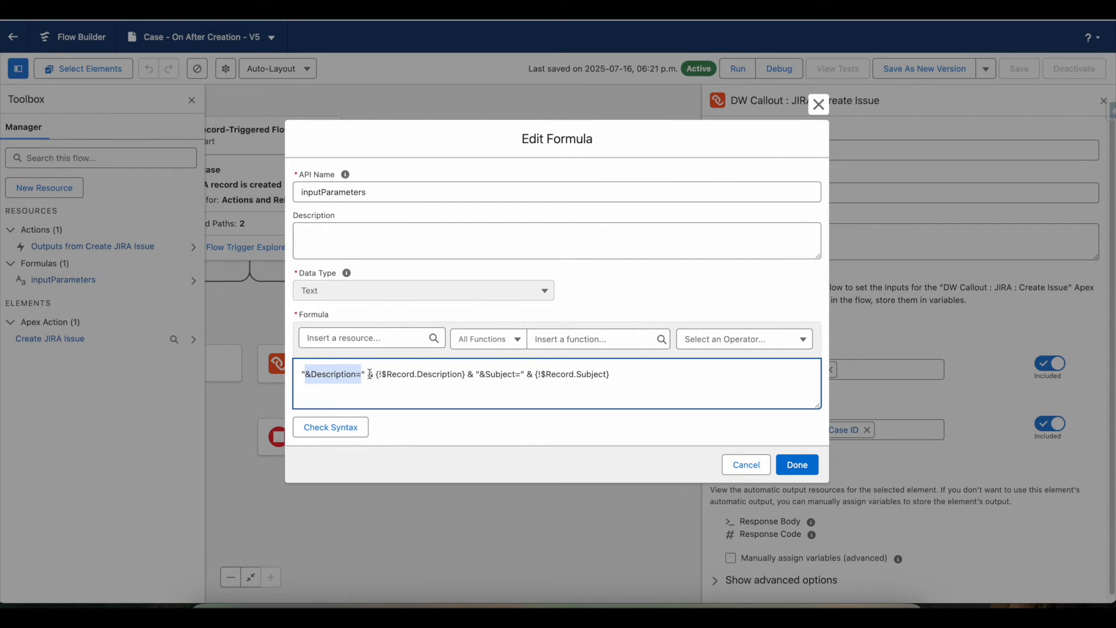
double_click(371, 374)
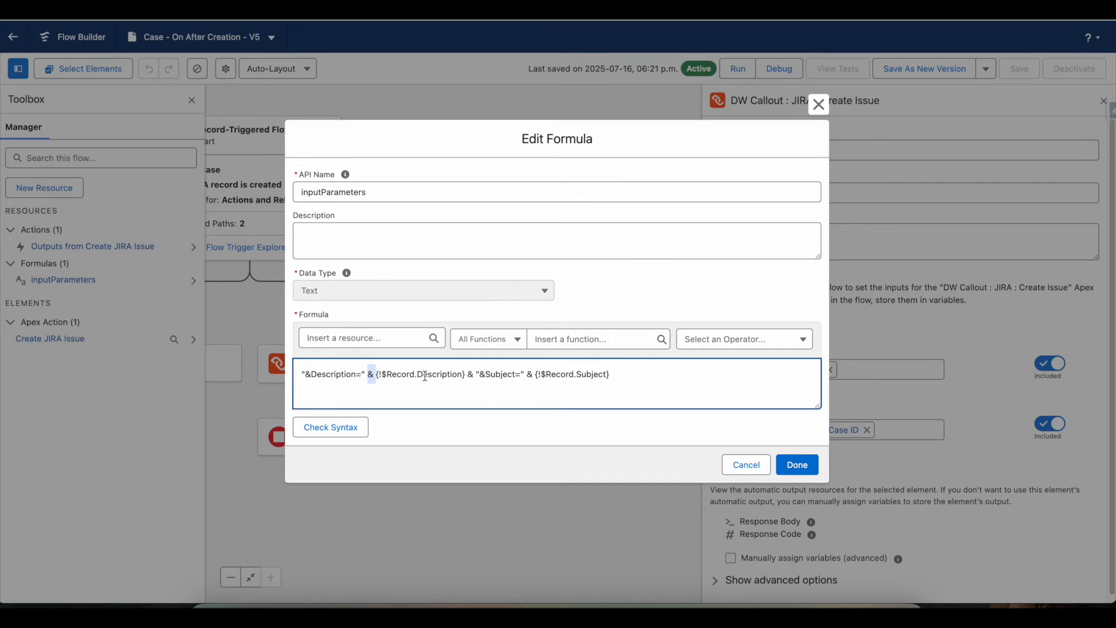
click(477, 374)
text(")
click(756, 465)
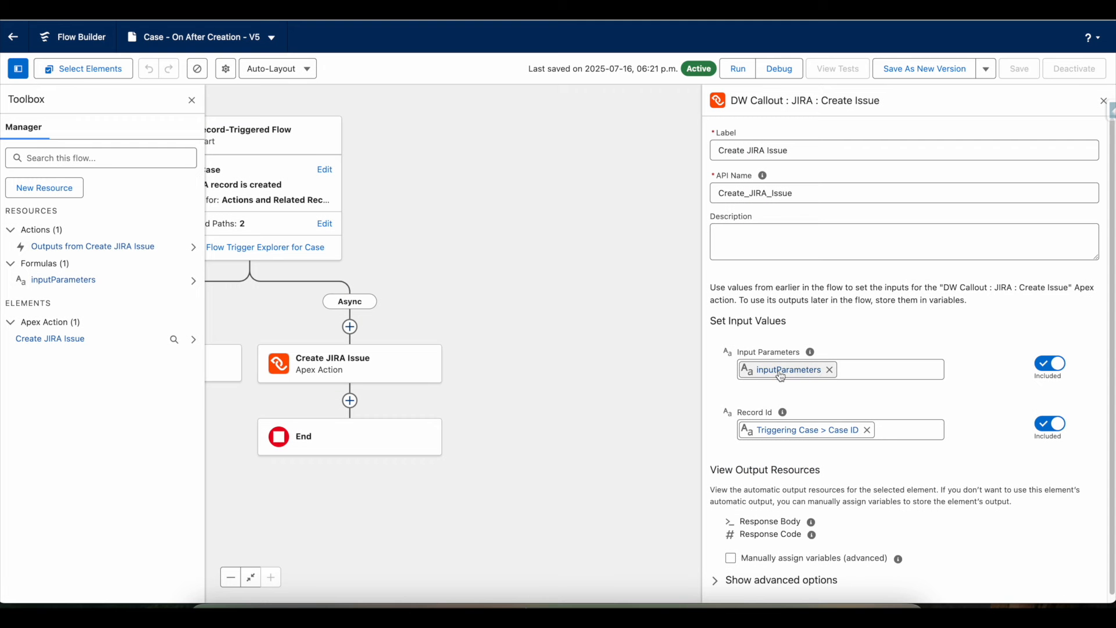
- Check the action's Input Parameters and Record Id values, and examine the JIRA : Create Issue template's request body and headers
mouse_move(783, 415)
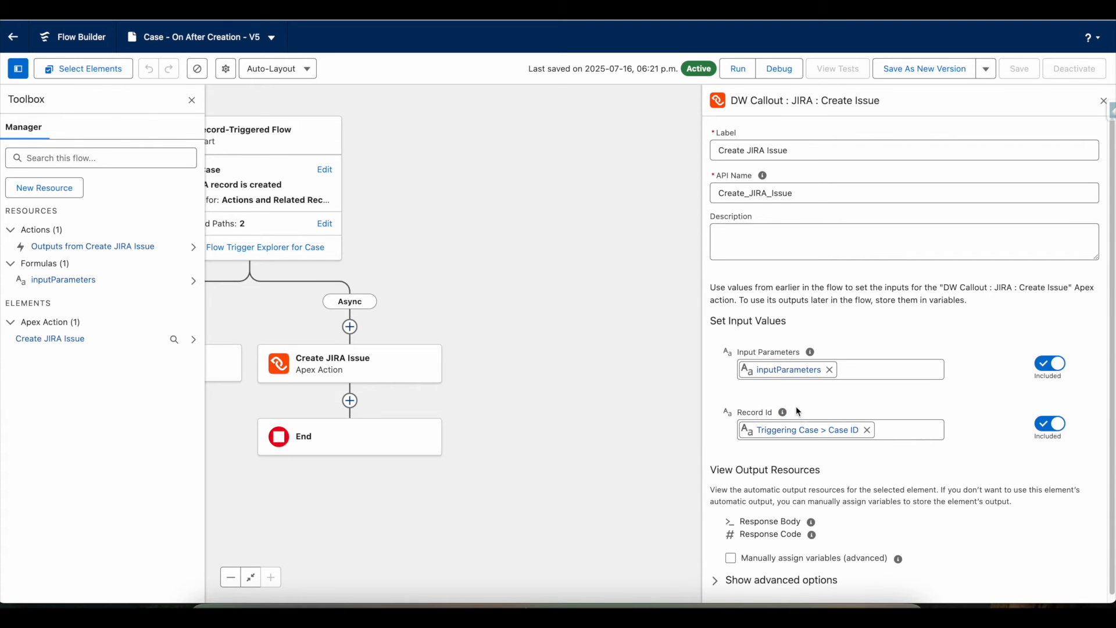
mouse_move(811, 353)
scroll(813, 352, down, 1)
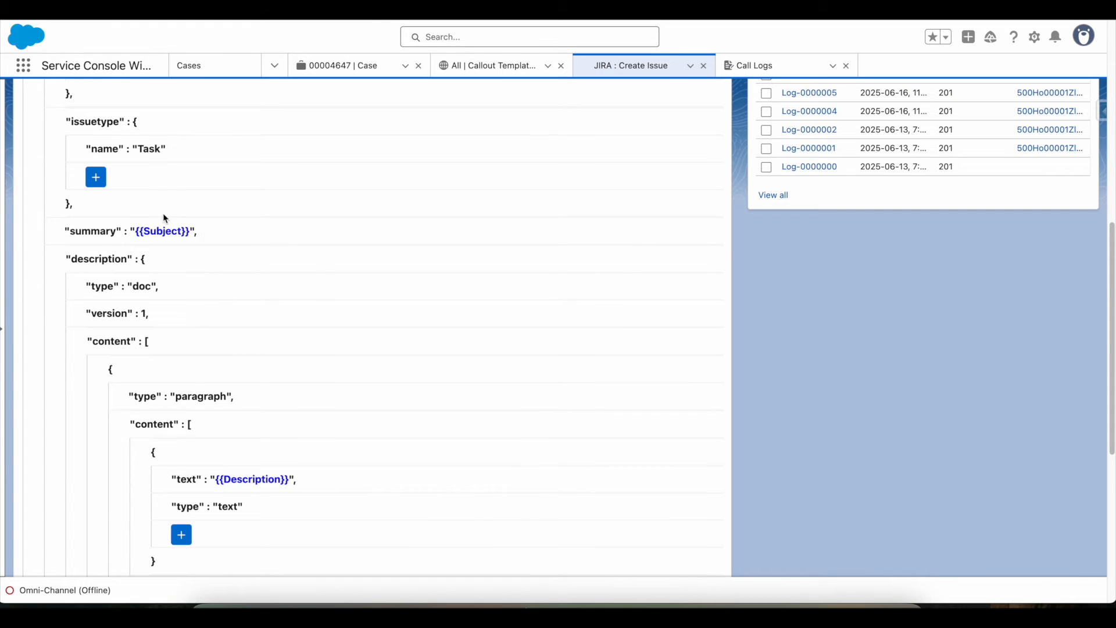
scroll(164, 218, up, 15)
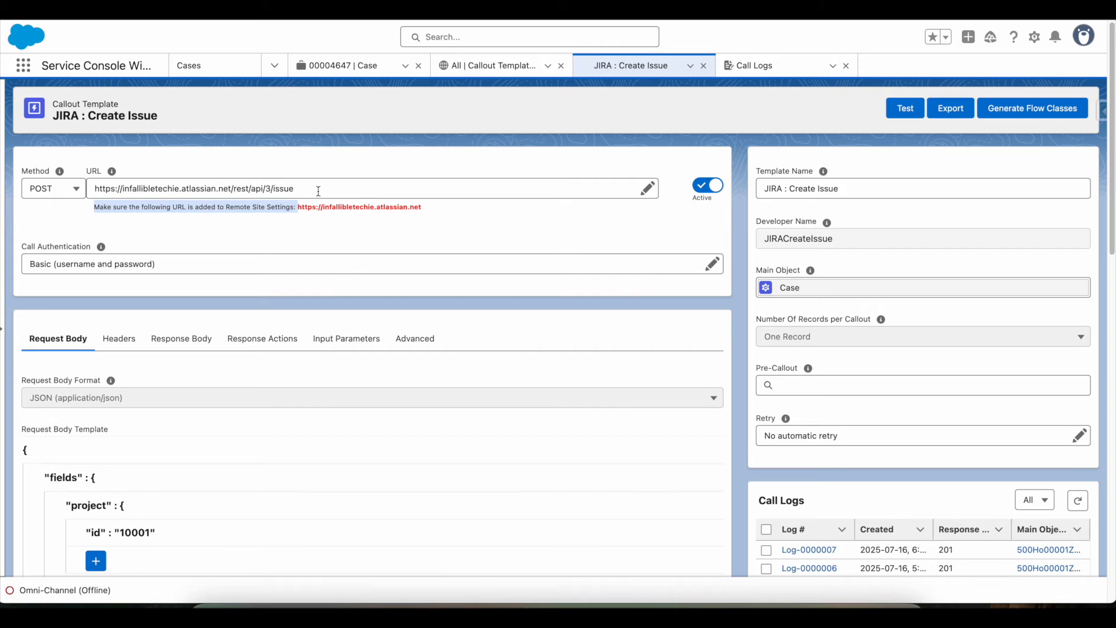
scroll(119, 314, down, 4)
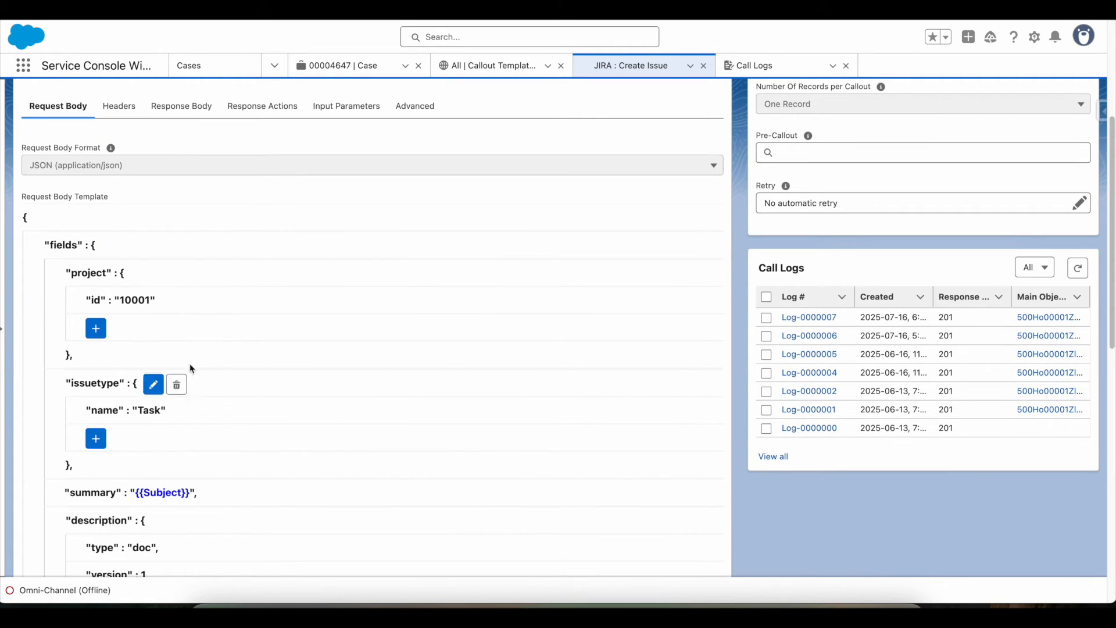
click(119, 114)
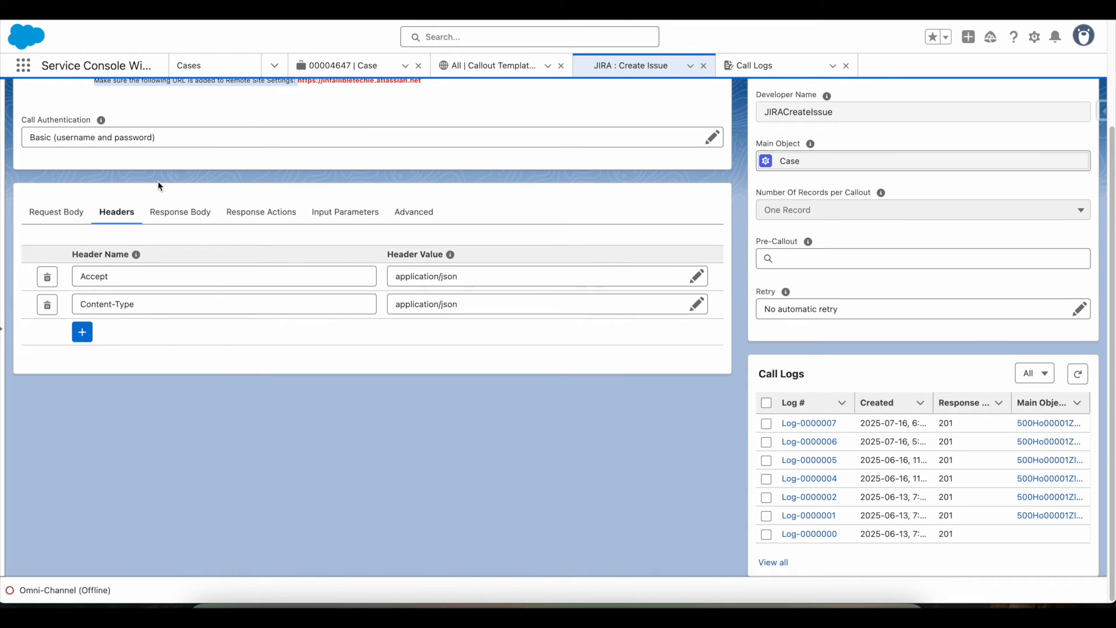
click(58, 214)
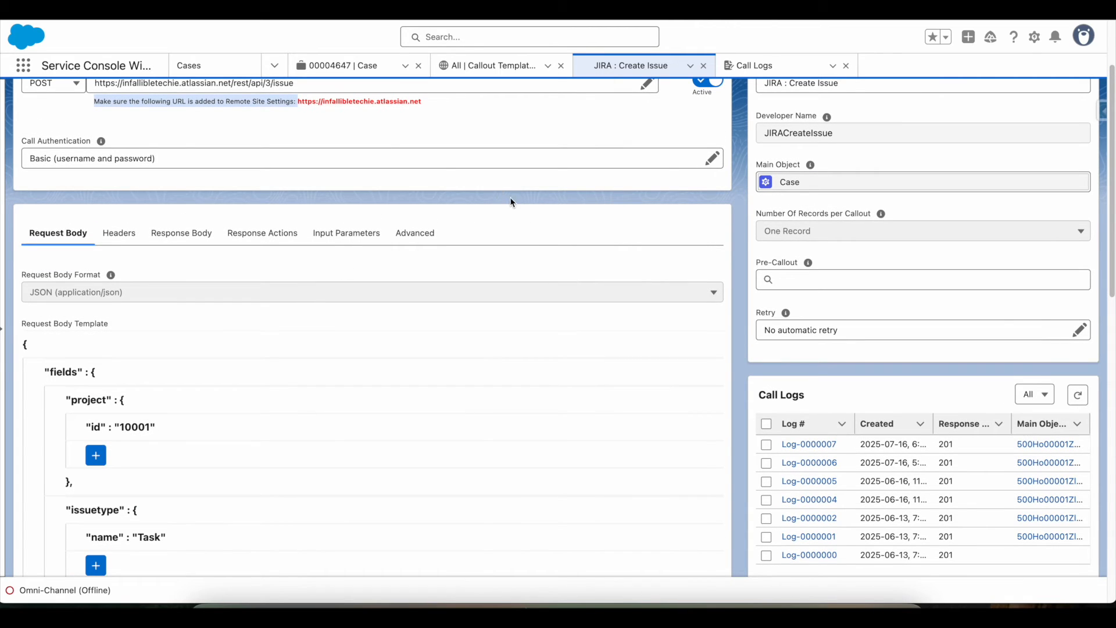
- View the All Cases list, check the Support project's All open queue in Jira, and return to Salesforce
click(216, 71)
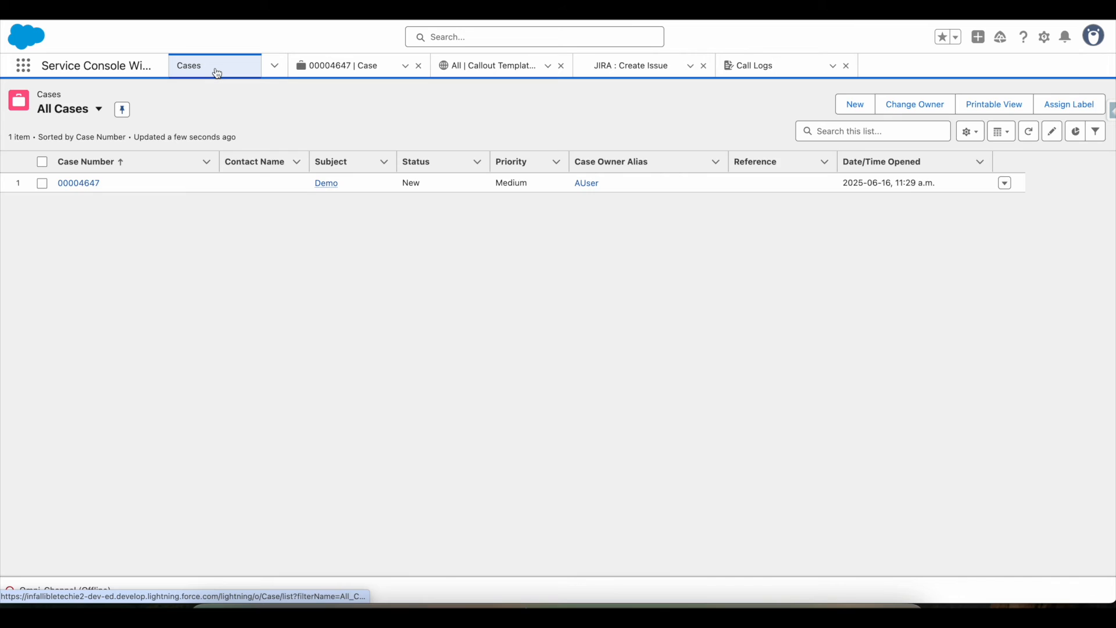
click(369, 596)
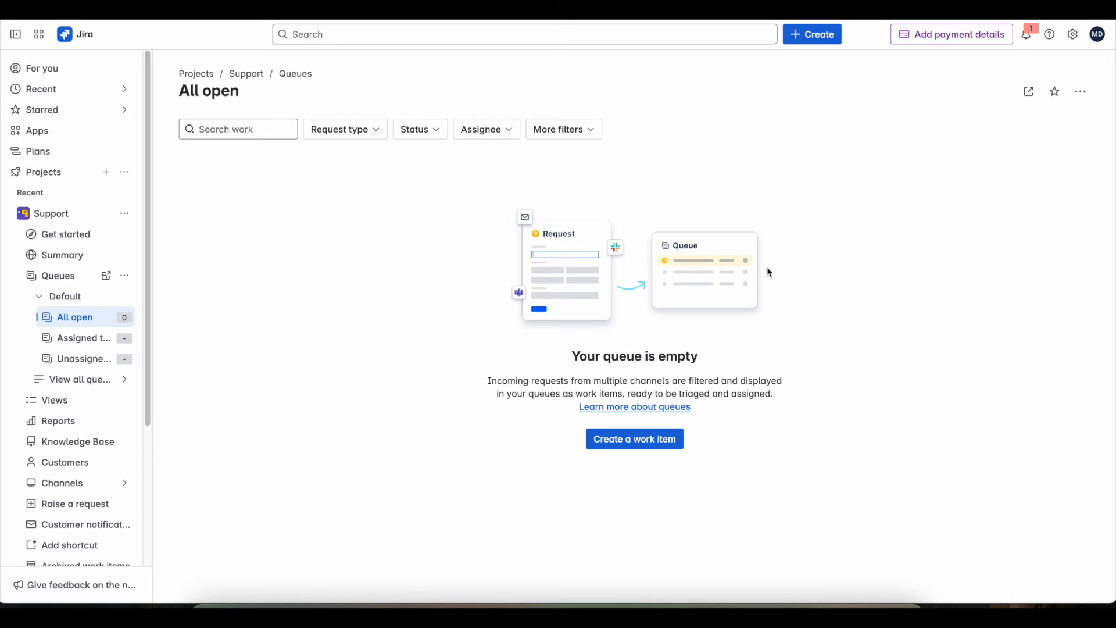
click(461, 596)
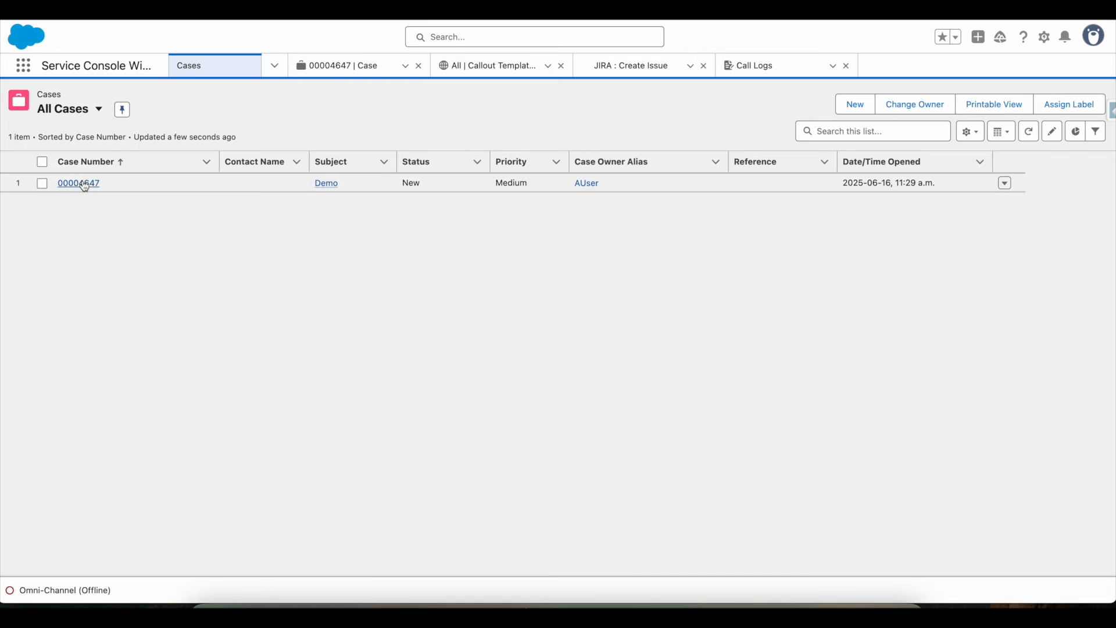
- Clone the existing Demo case with the subject Demo V1 and description Testing Case V1, and save the new case
click(82, 183)
click(1078, 110)
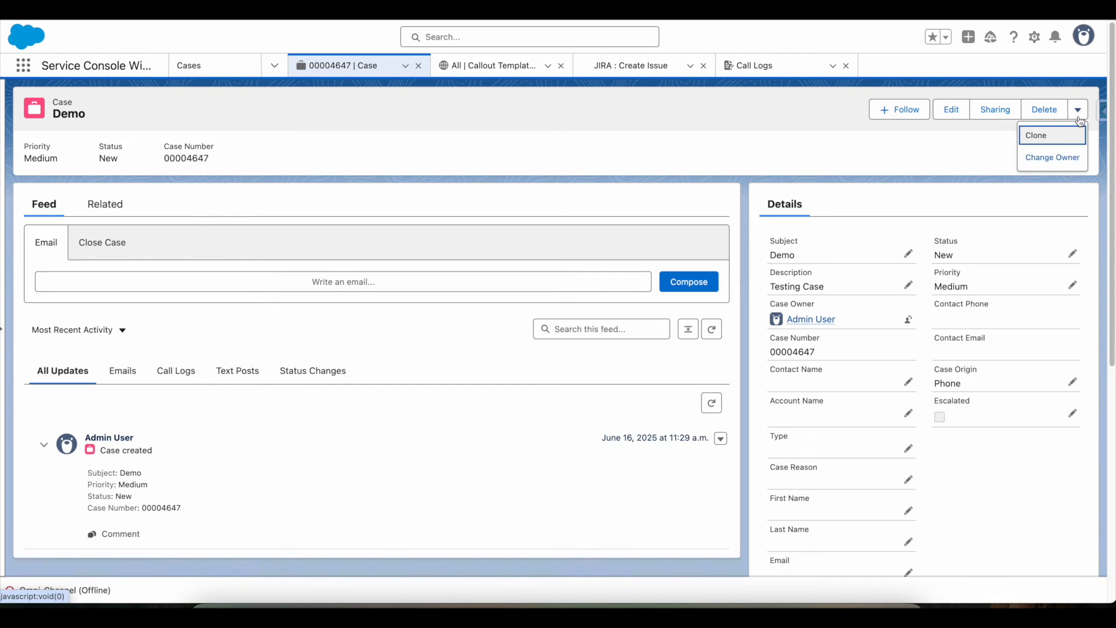
click(1072, 139)
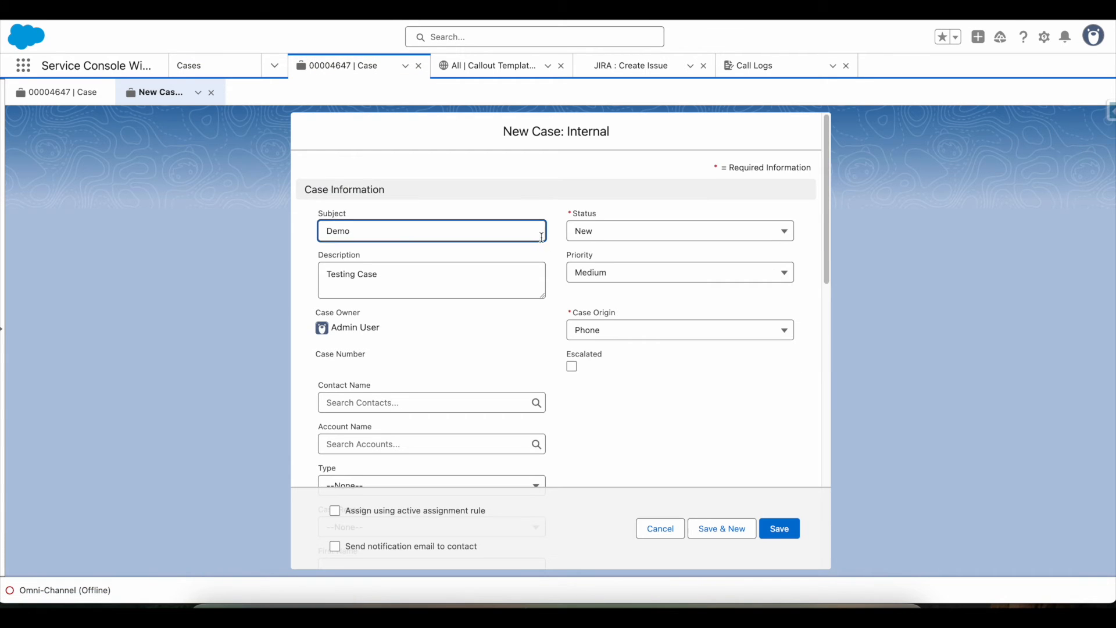
scroll(541, 240, down, 3)
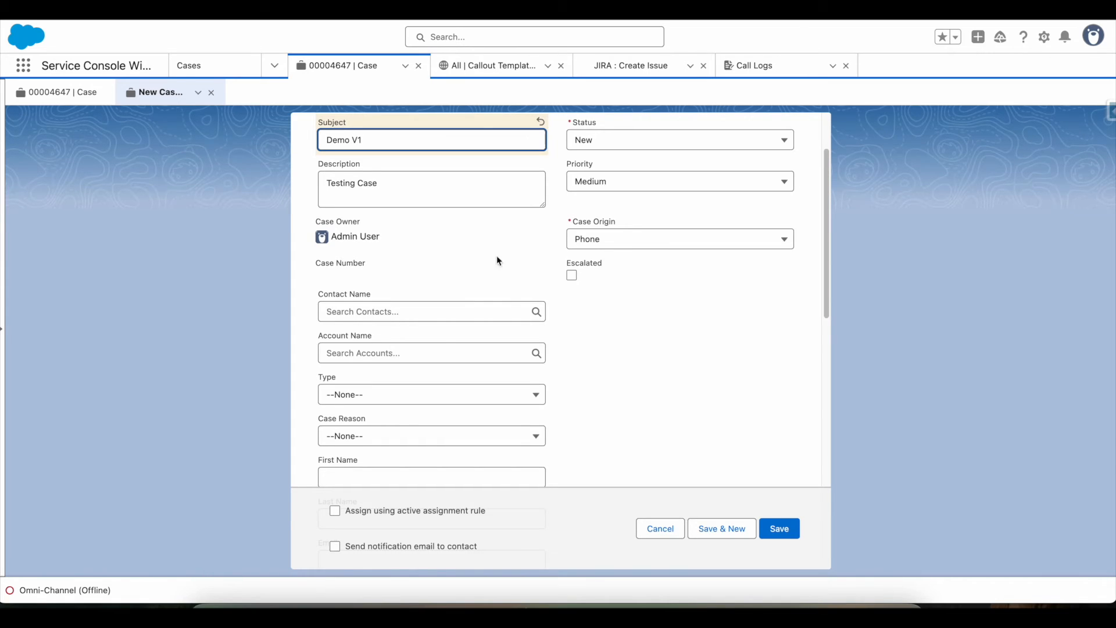
click(449, 189)
text(V1)
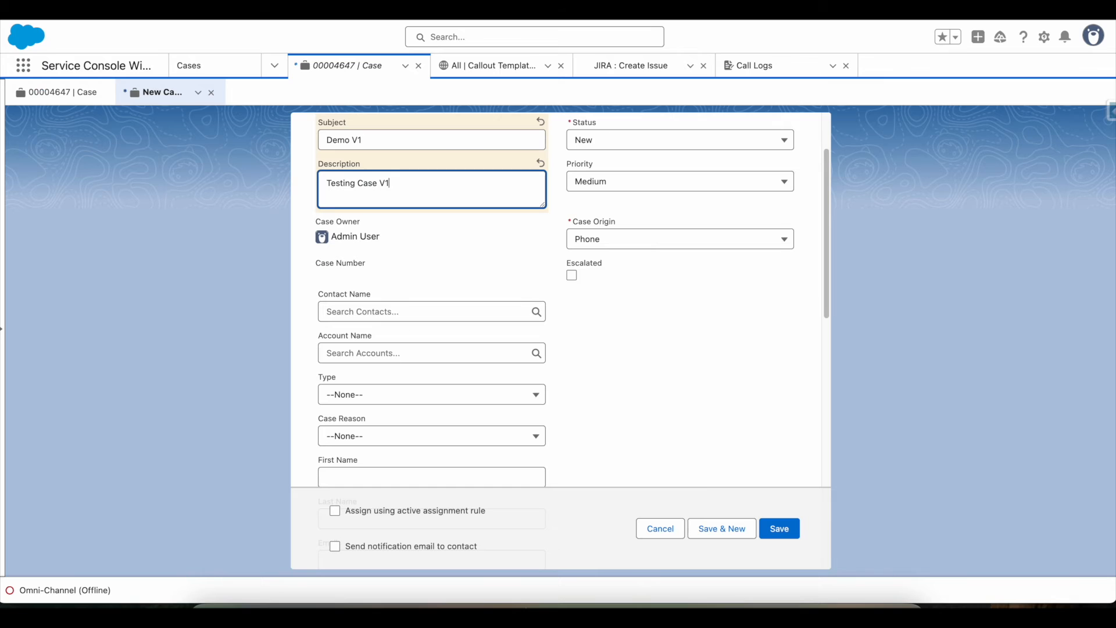
click(775, 530)
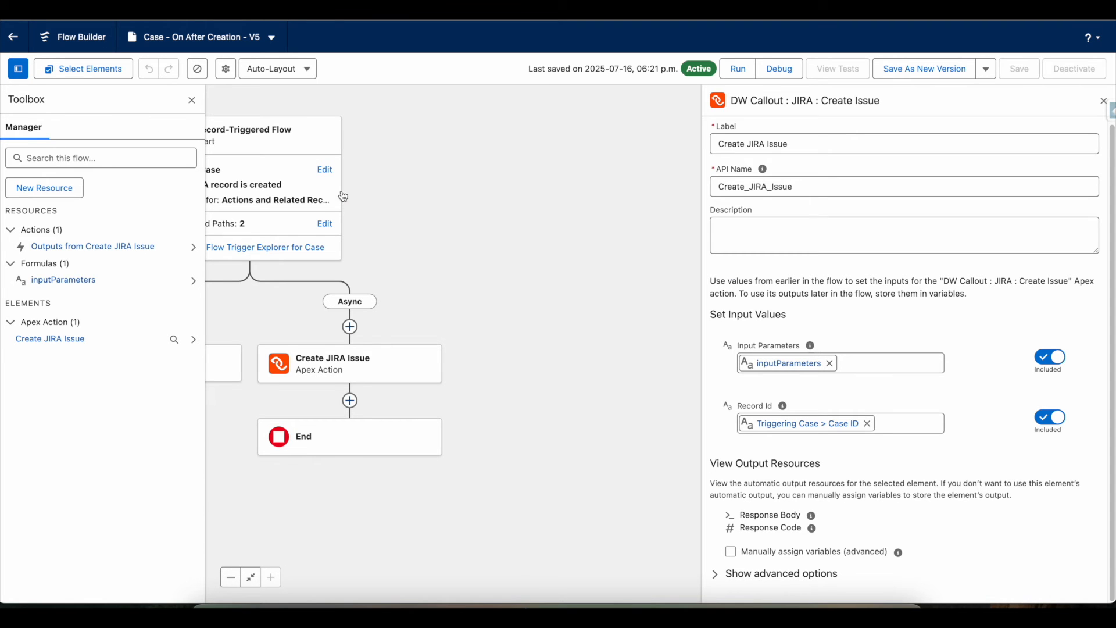
- Open the flow's scheduled path settings and search the Time-Based Automations queue in Setup for the pending flow run, reloading the page
click(324, 225)
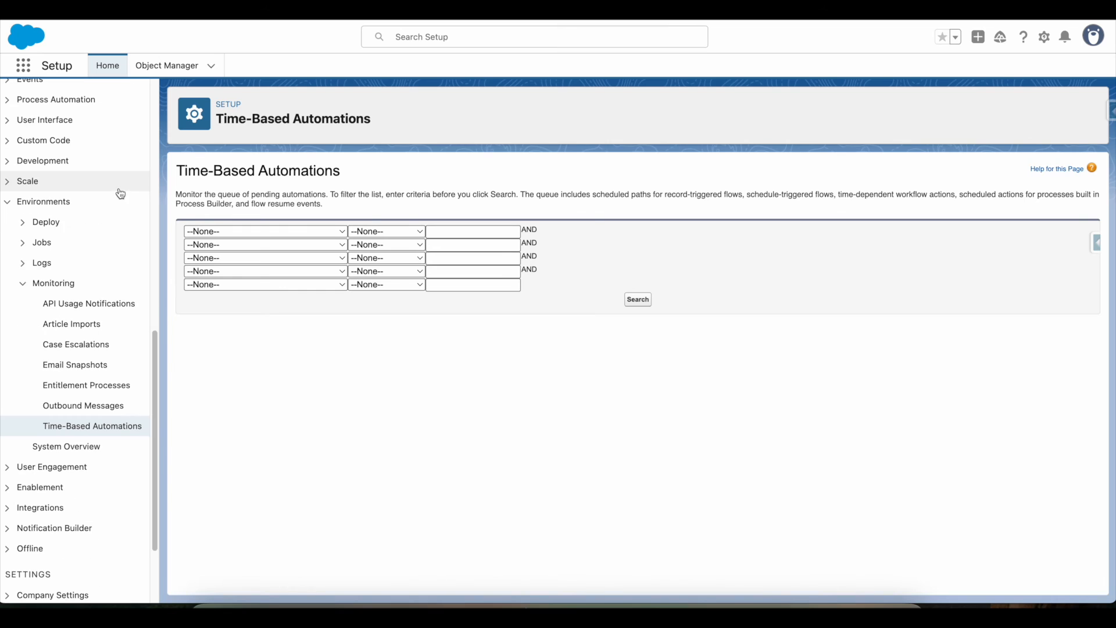
click(639, 303)
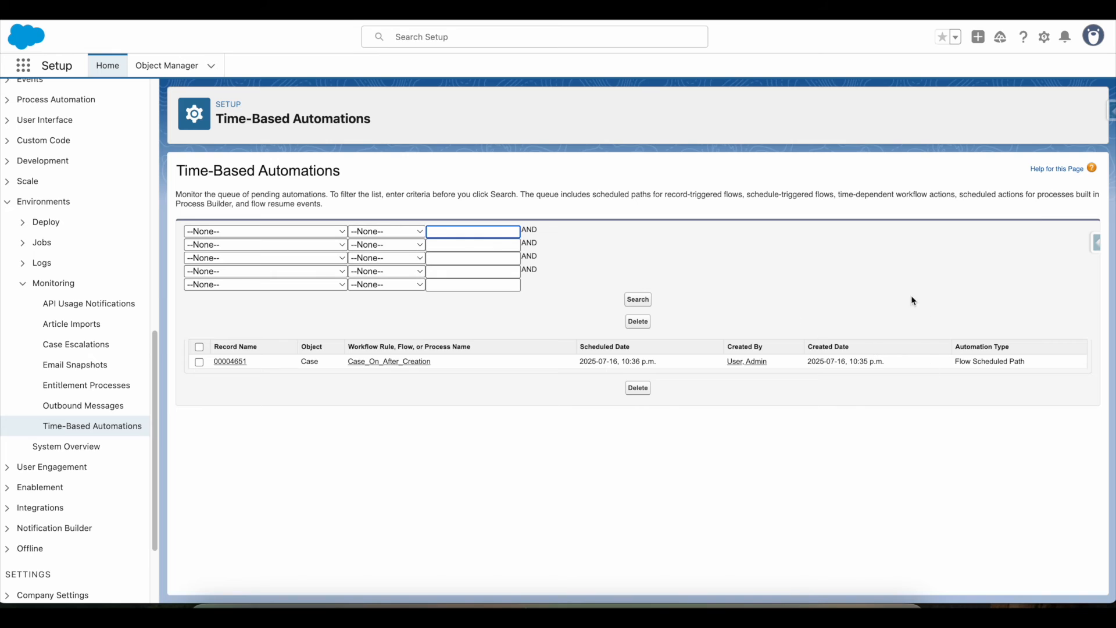
click(639, 300)
key(super+r)
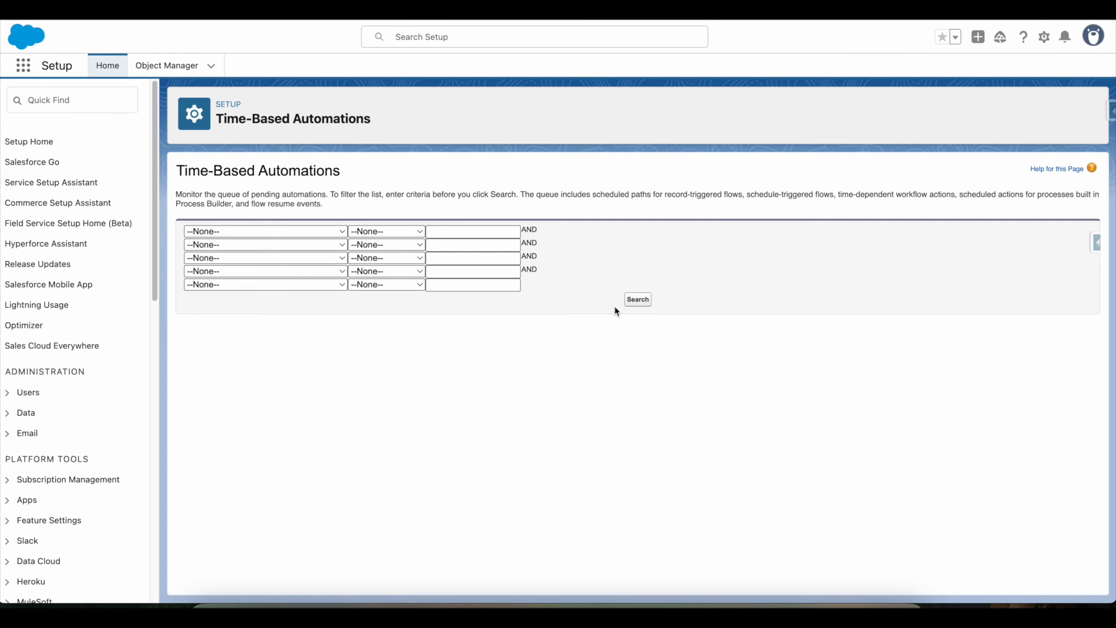
click(636, 300)
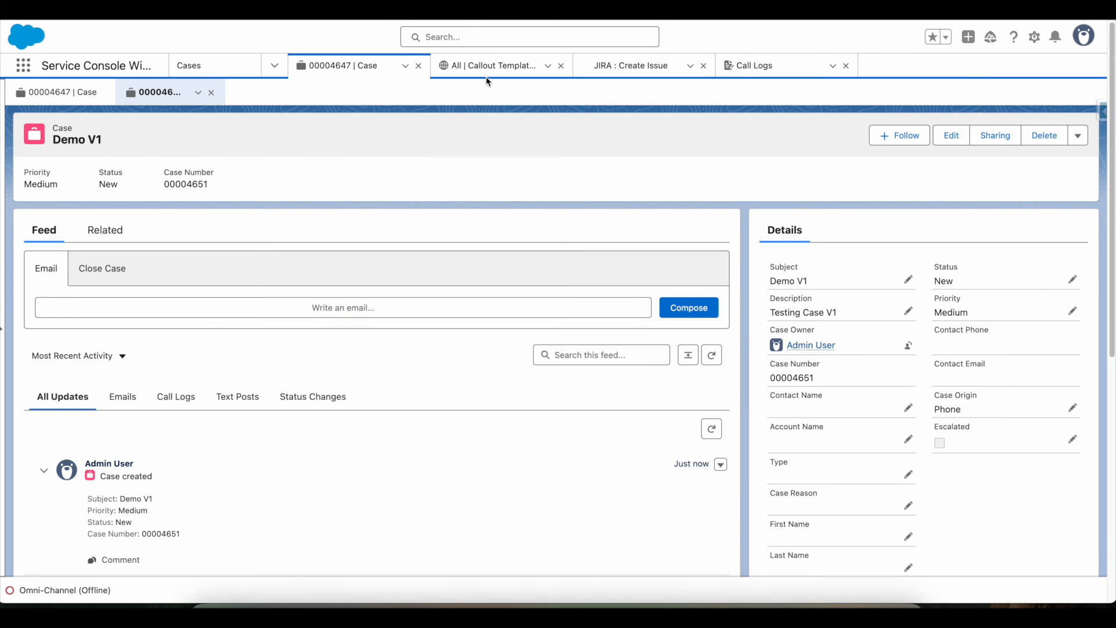
- View the callout templates list and the JIRA : Create Issue template, and repeat the search for pending time-based automations
click(488, 66)
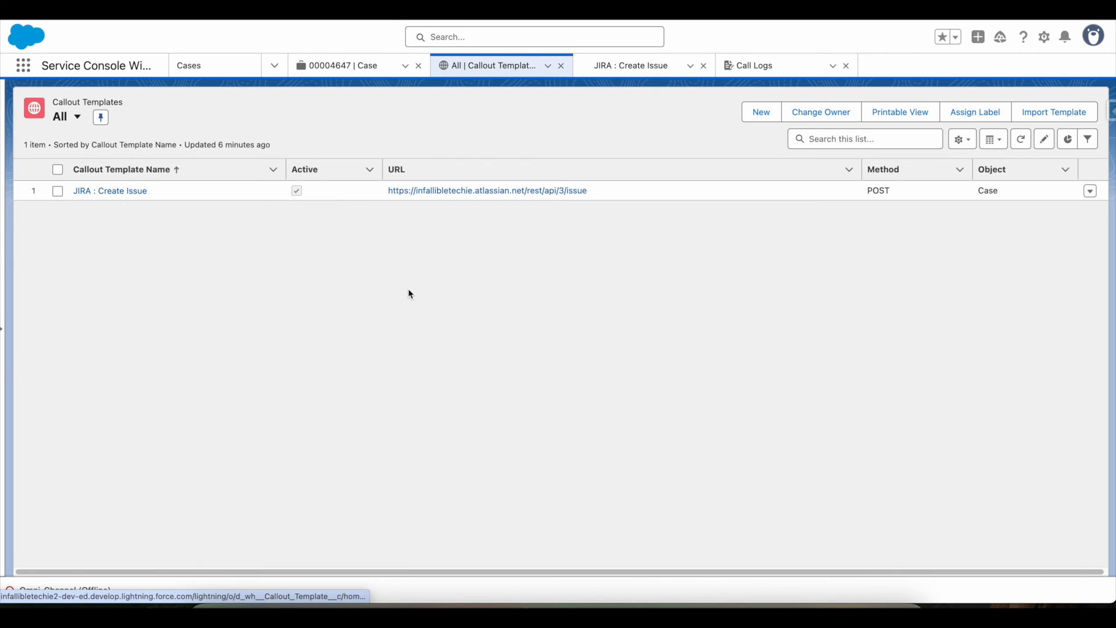
click(631, 65)
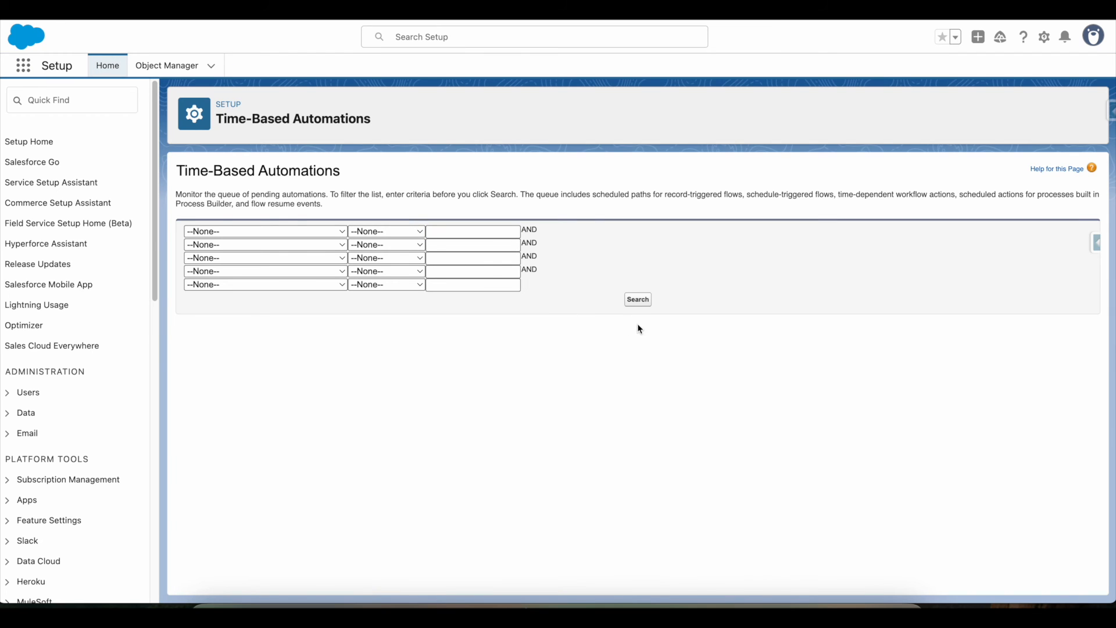
click(643, 301)
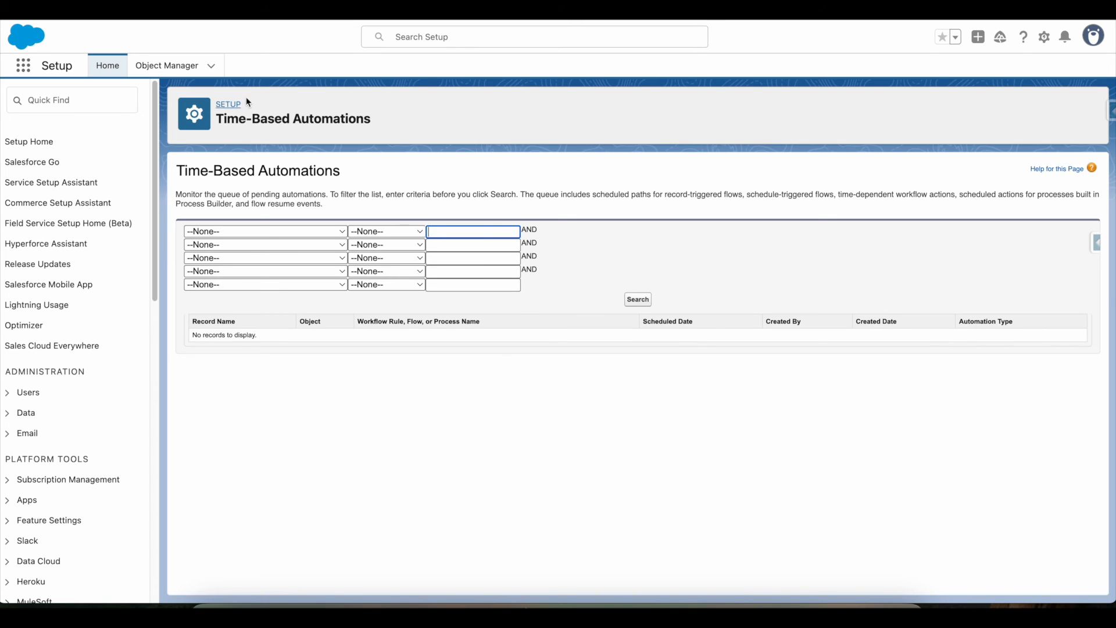
- Switch to Jira, open the Demo V1 work item from the All open queue, and highlight its Description heading
click(363, 605)
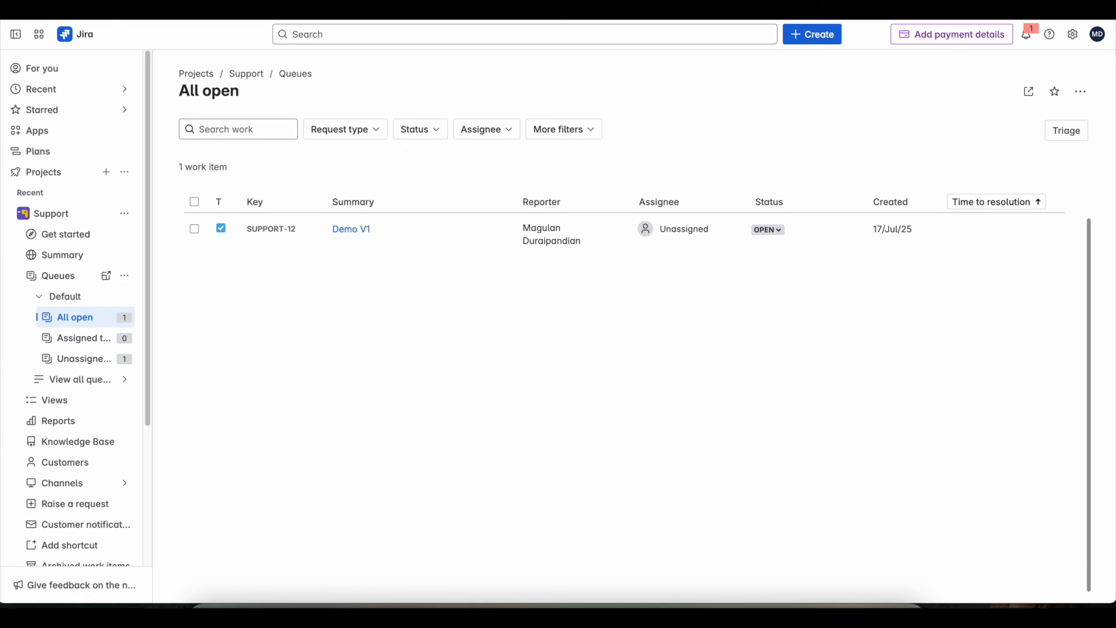
click(355, 229)
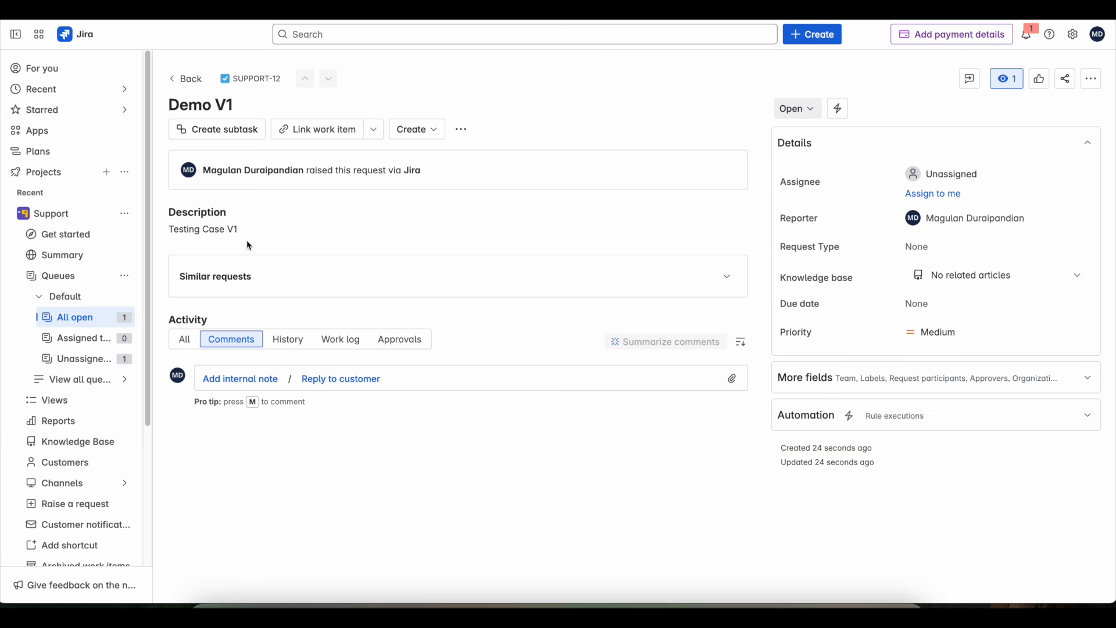
drag(168, 213, 231, 218)
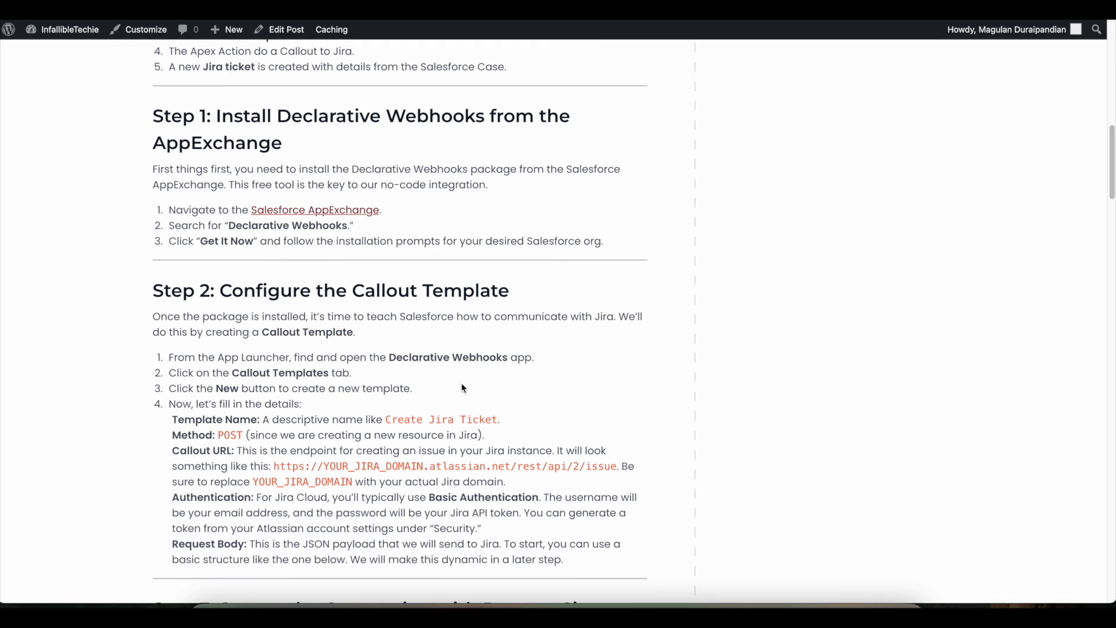
- Read the InfallibleTechie post's integration steps, highlight the inputParameters reference formula, and open the linked Guide
scroll(500, 441, down, 8)
scroll(499, 441, down, 1)
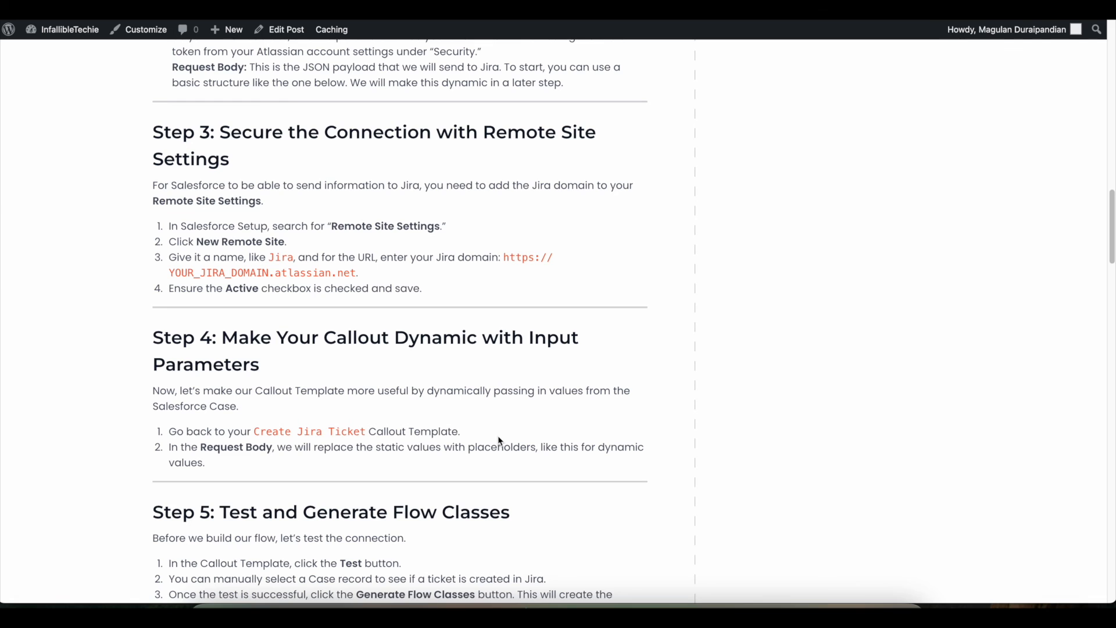
scroll(500, 440, down, 6)
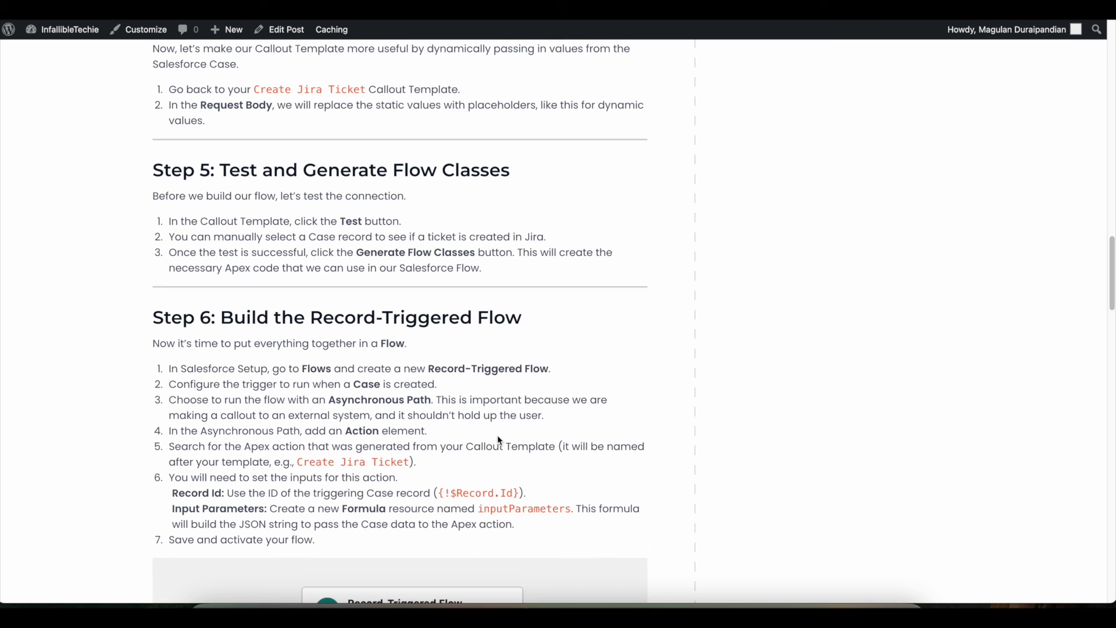
scroll(500, 441, down, 8)
scroll(530, 385, down, 12)
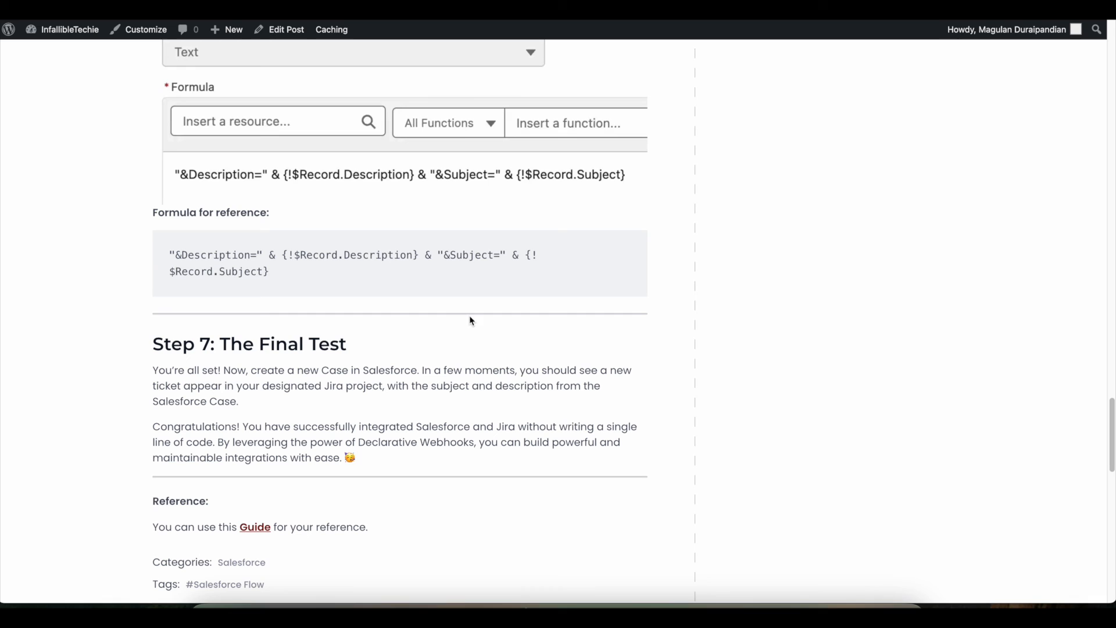
drag(169, 260, 277, 273)
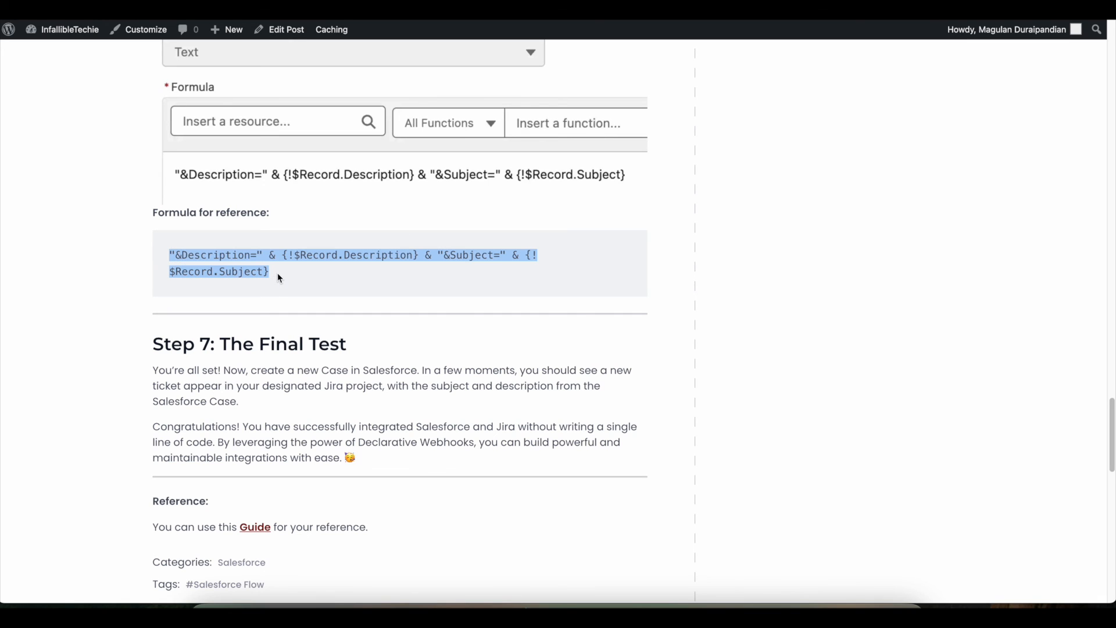
click(90, 239)
scroll(203, 337, down, 2)
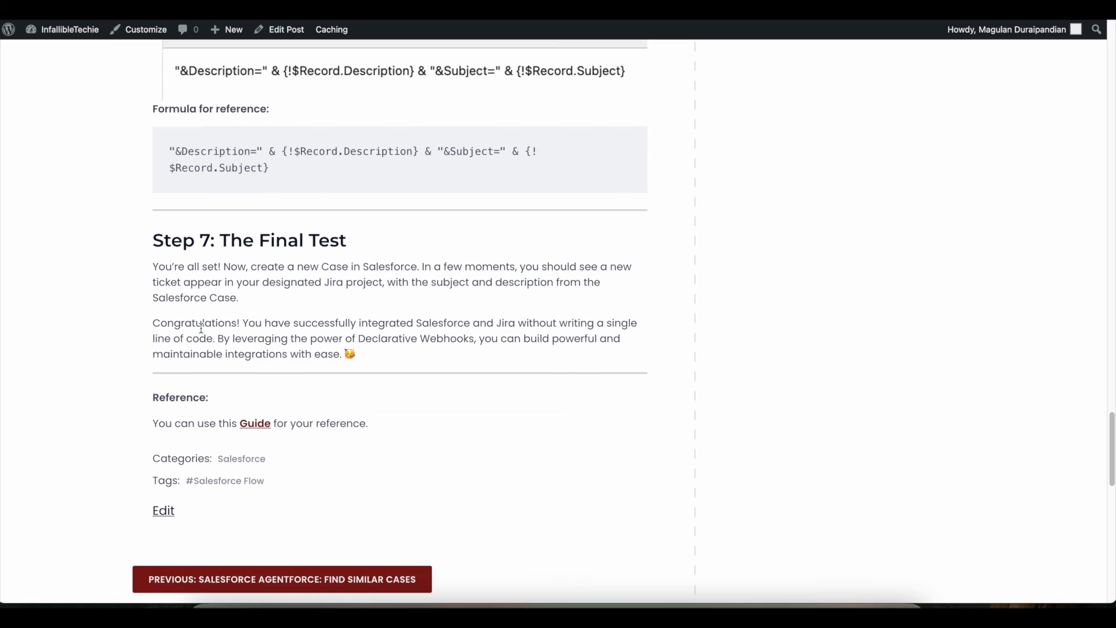
click(256, 423)
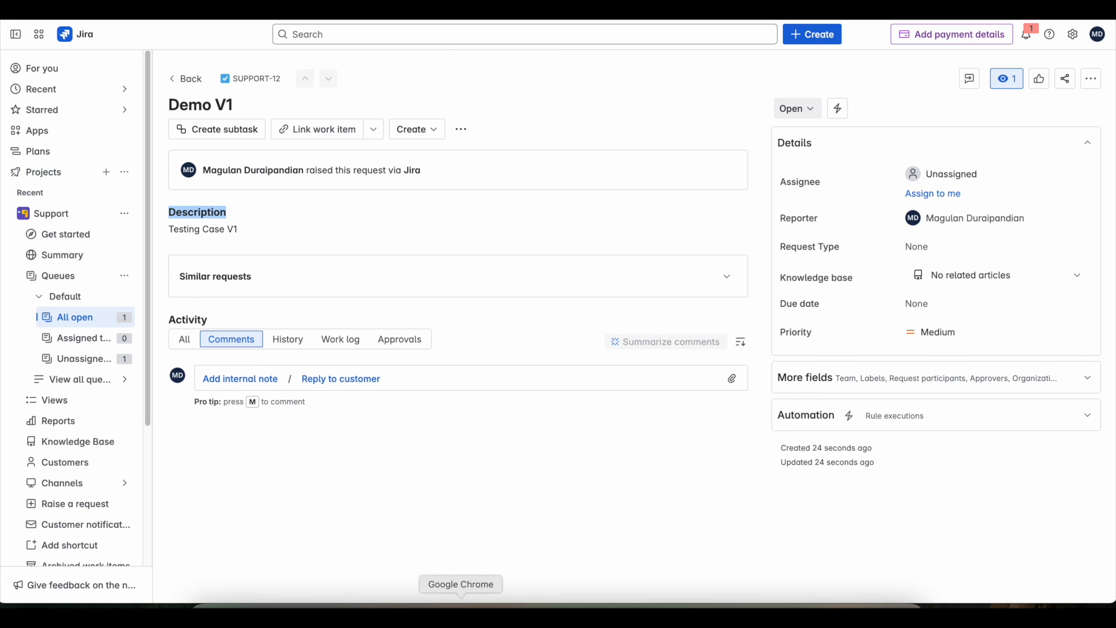
- Switch from Jira back to Salesforce in Chrome and view the Demo V1 case record
click(431, 584)
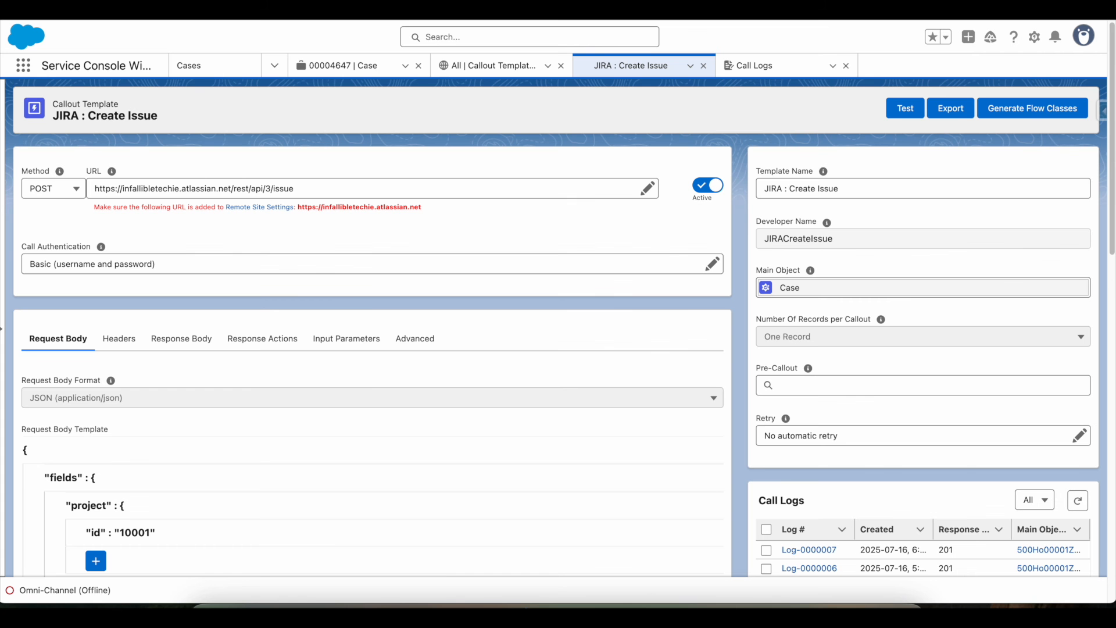
click(353, 66)
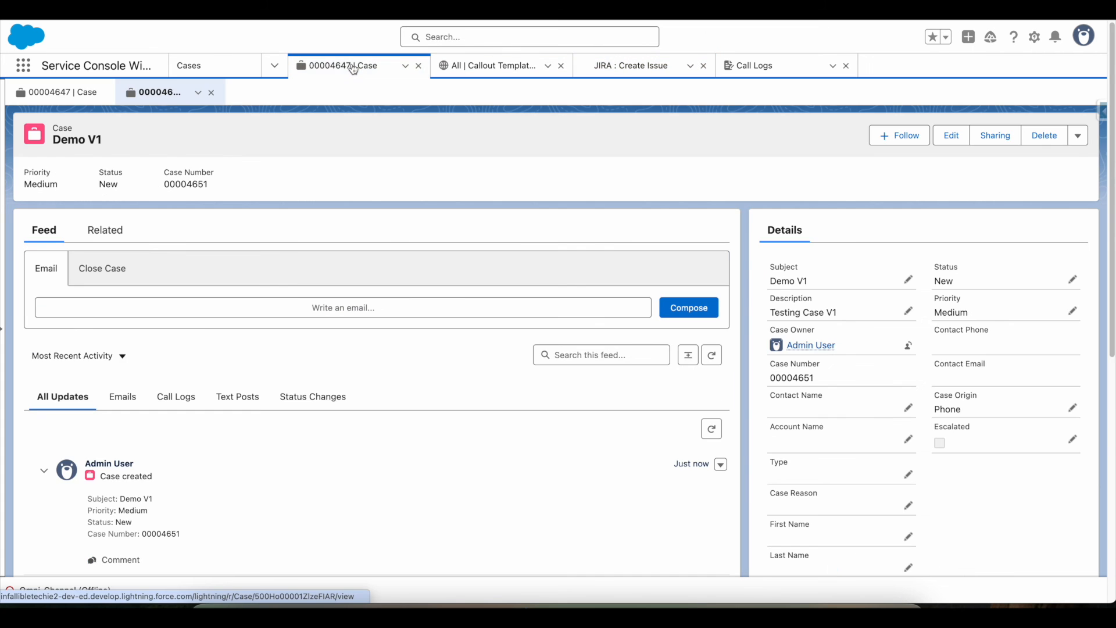